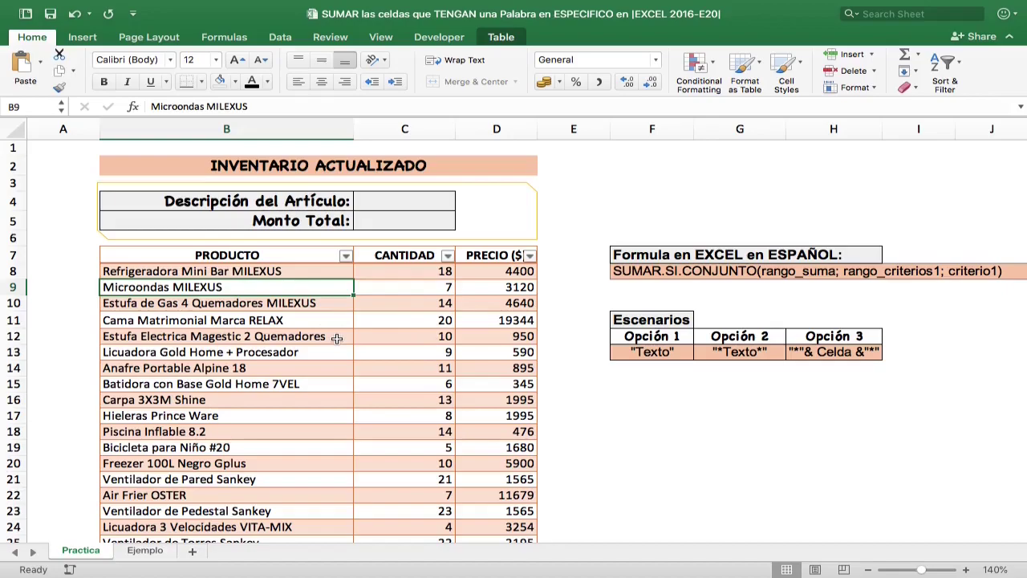
# - Select the PRODUCTO, CANTIDAD and PRECIO columns, then the whole inventory table including headers
pyautogui.click(231, 250)
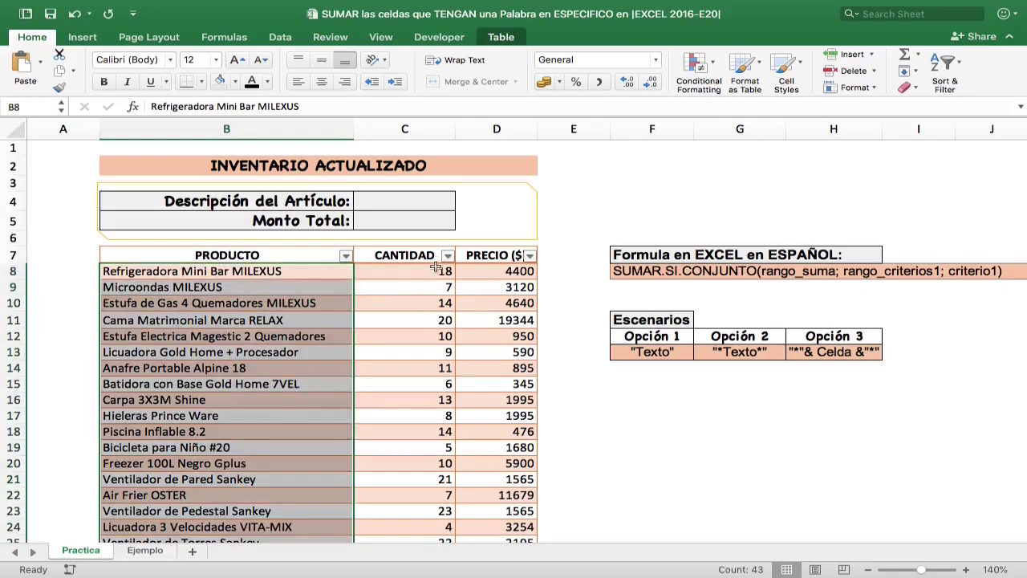
pyautogui.click(410, 249)
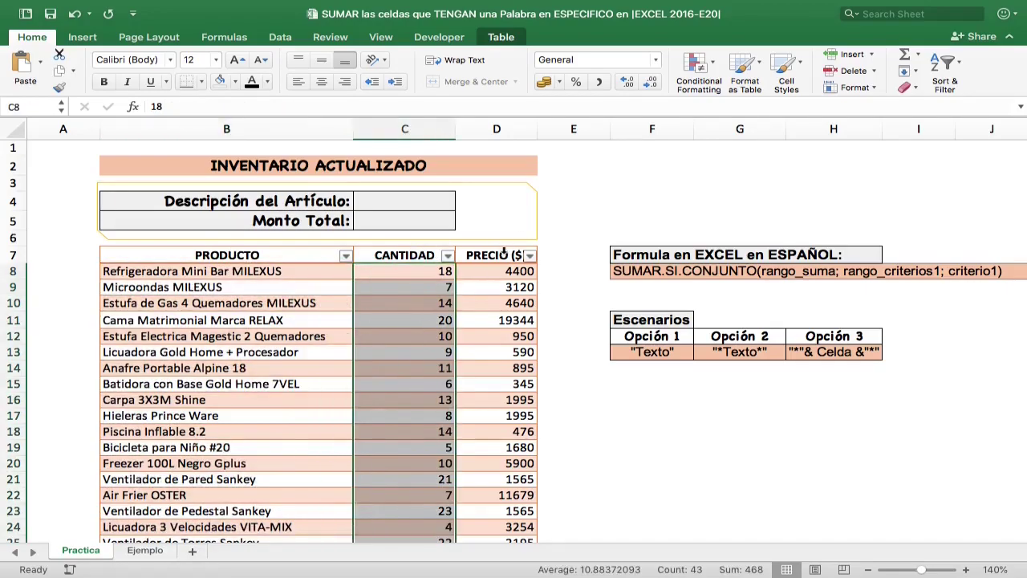
pyautogui.click(505, 251)
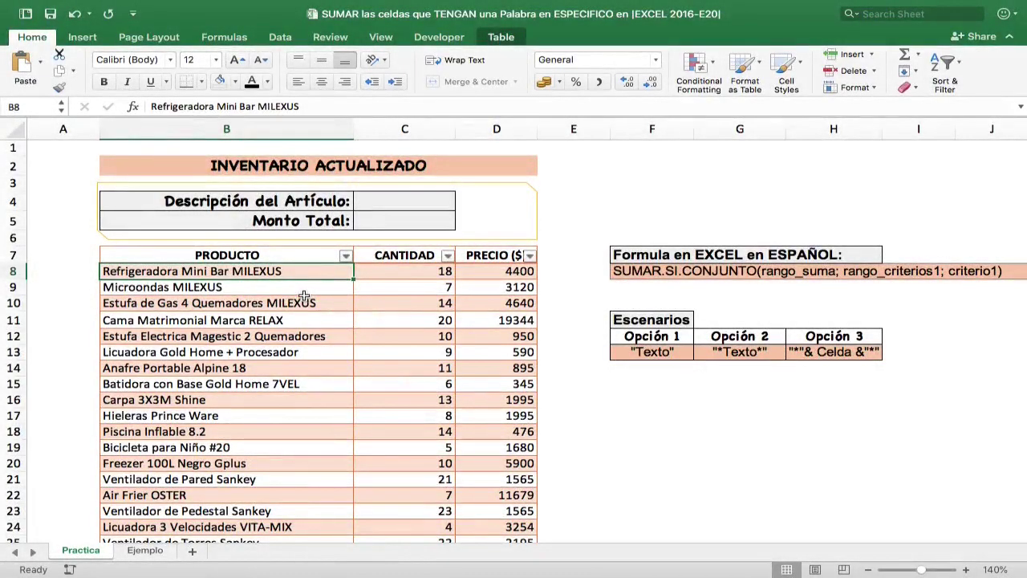
pyautogui.click(300, 247)
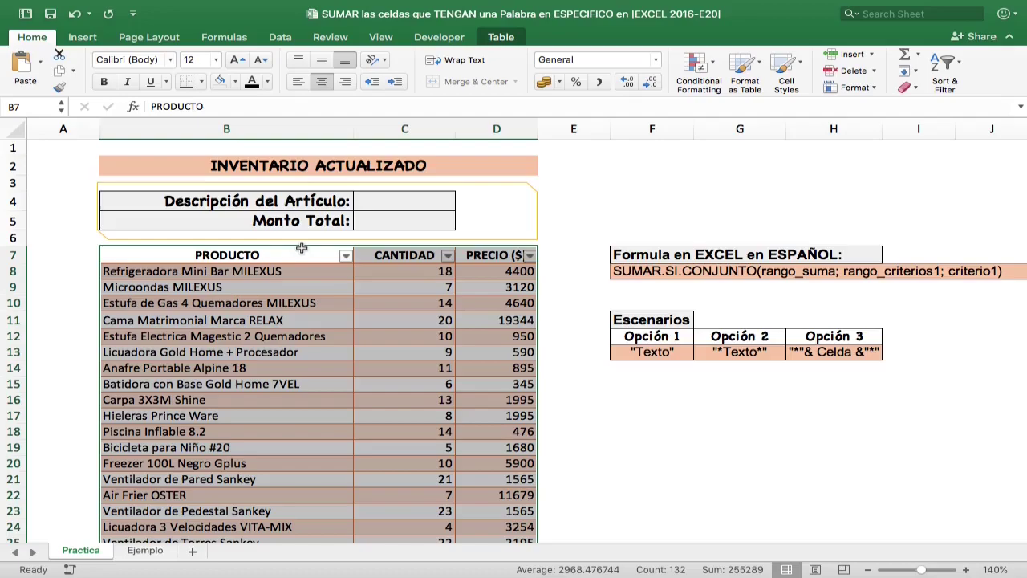
# - Turn on the table's Total Row so PRECIO totals 254,821 at row 51
pyautogui.click(499, 38)
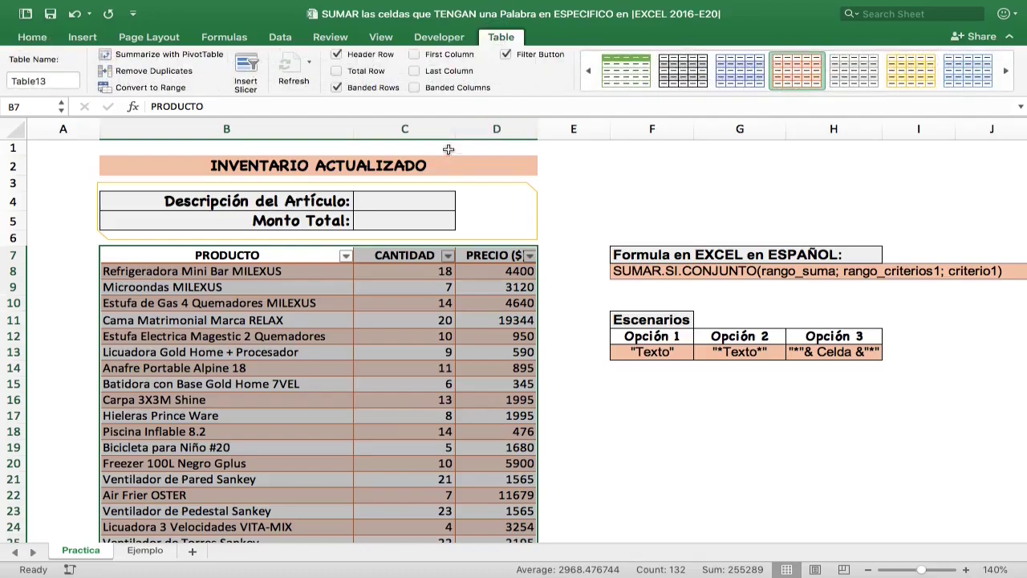
pyautogui.click(336, 72)
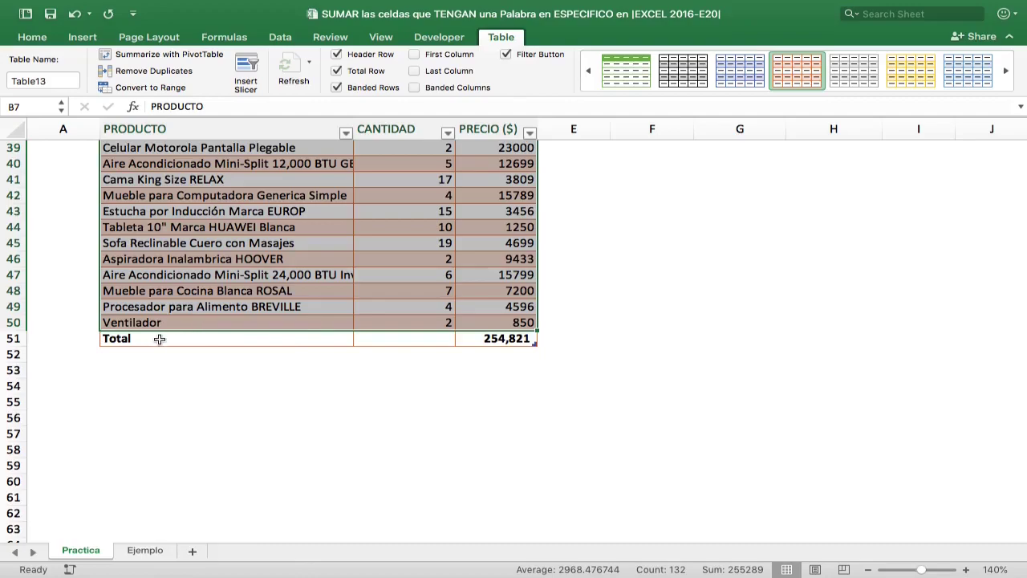
pyautogui.scroll(1, 389, 330)
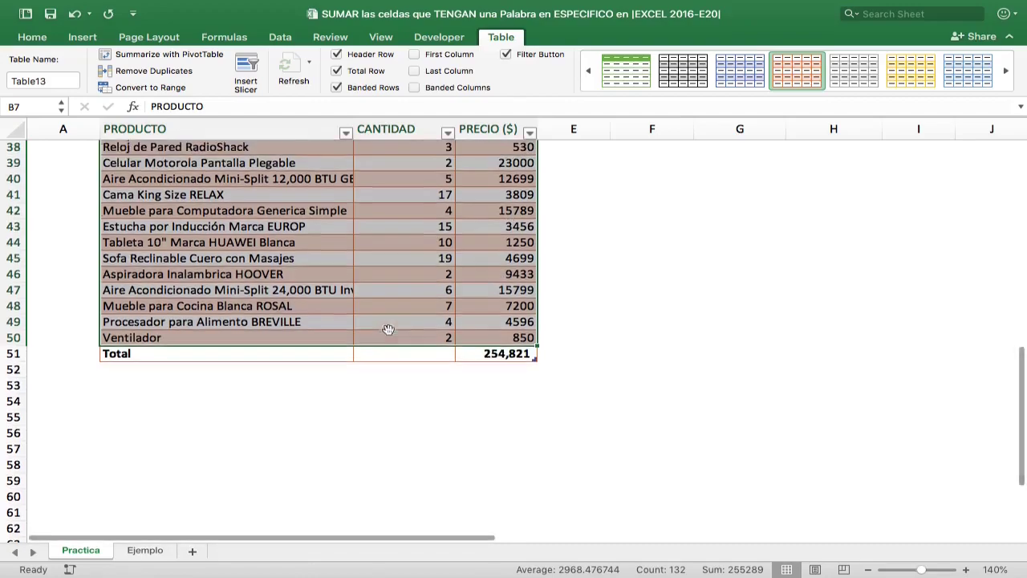
pyautogui.scroll(3, 389, 330)
pyautogui.scroll(5, 388, 330)
pyautogui.scroll(5, 388, 325)
pyautogui.scroll(2, 387, 322)
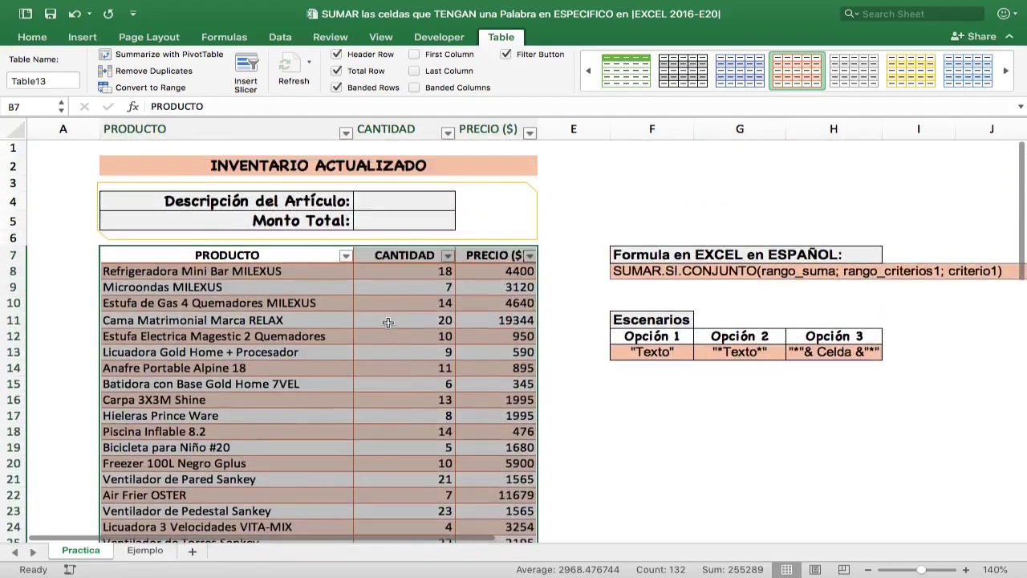
pyautogui.click(365, 300)
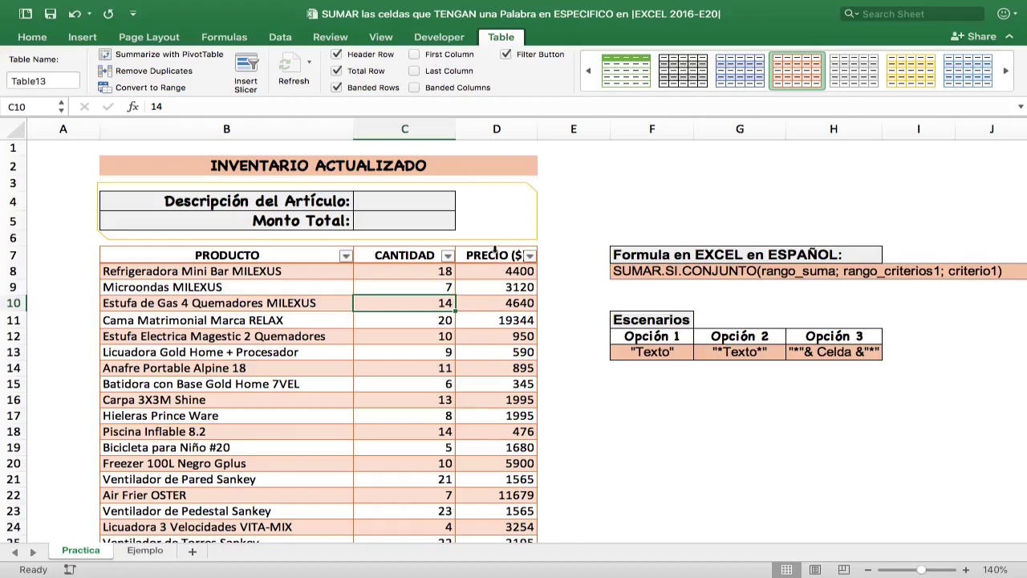
# - Format the PRECIO prices in Comma Style with zero decimals, e.g. 4,400
pyautogui.click(495, 249)
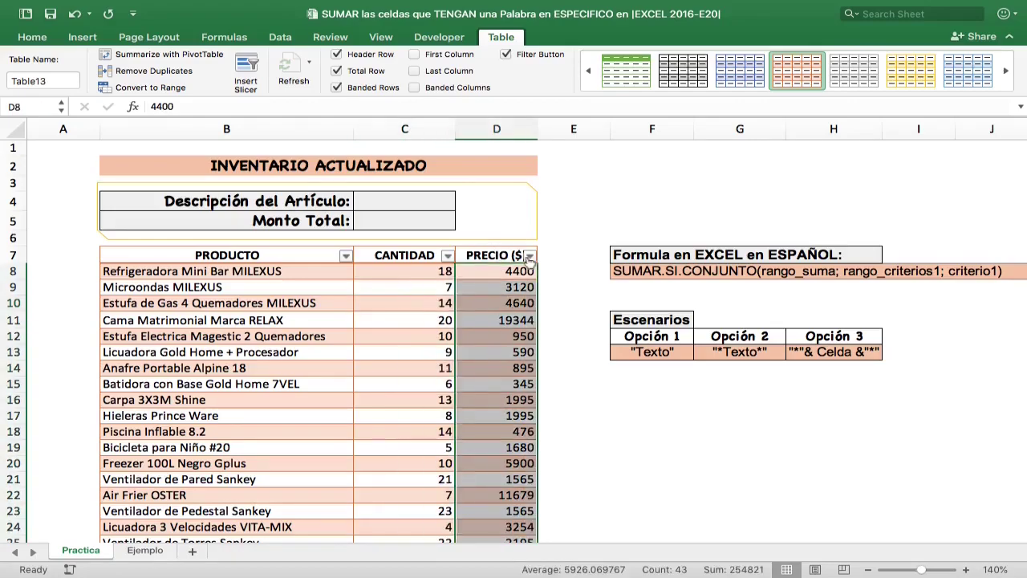
pyautogui.click(36, 40)
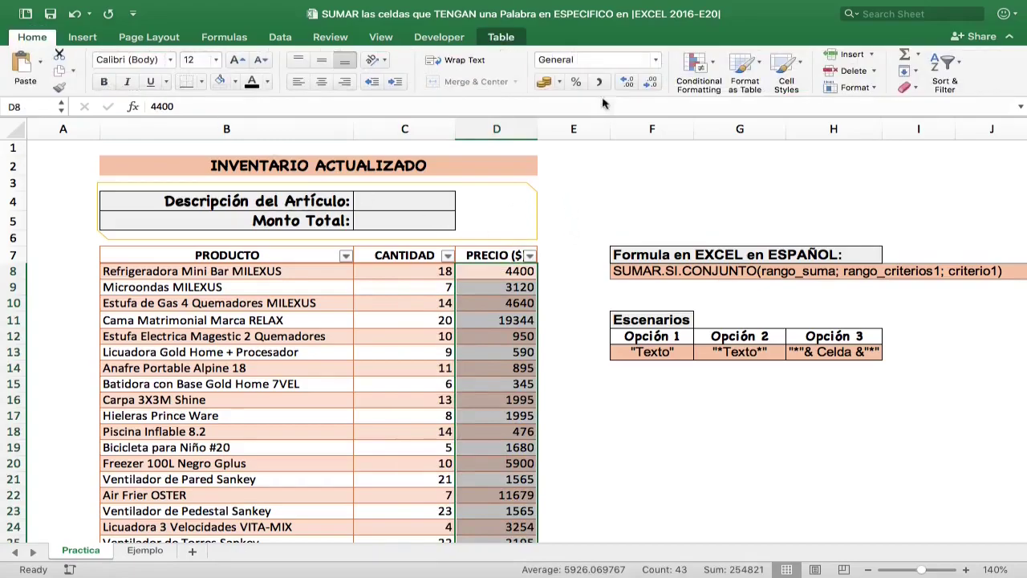
pyautogui.click(599, 82)
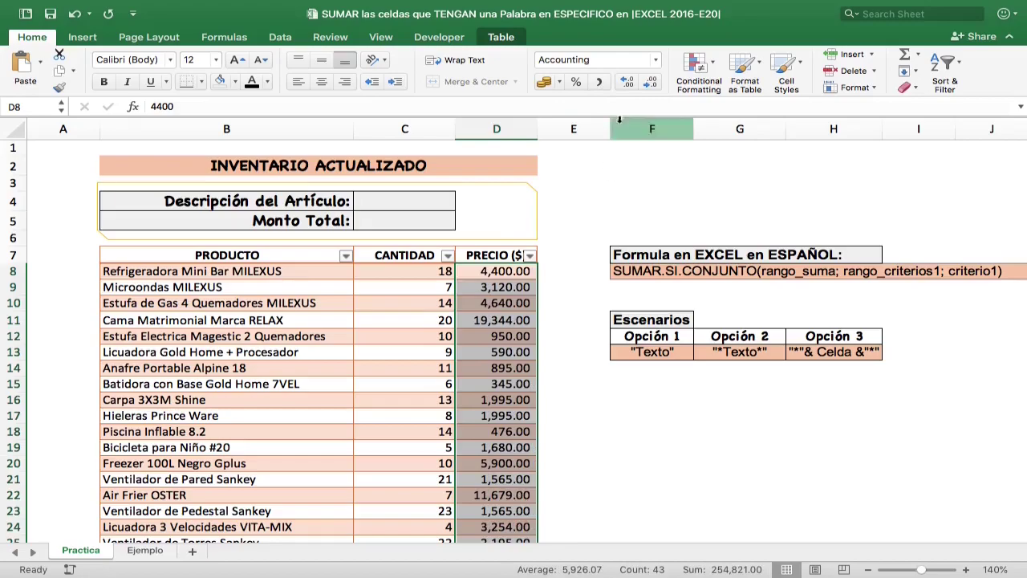
pyautogui.click(651, 82)
pyautogui.click(652, 82)
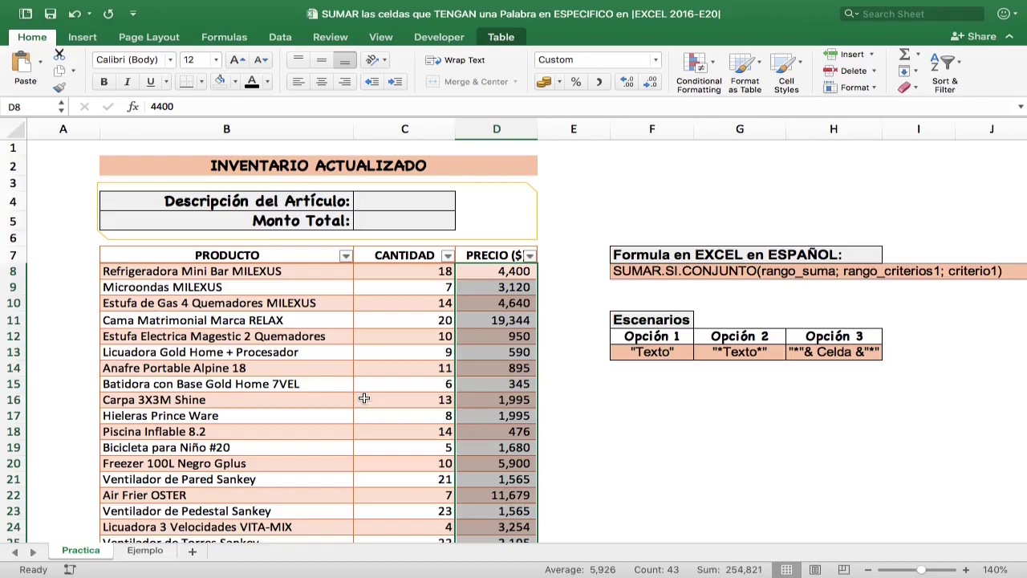
pyautogui.click(346, 256)
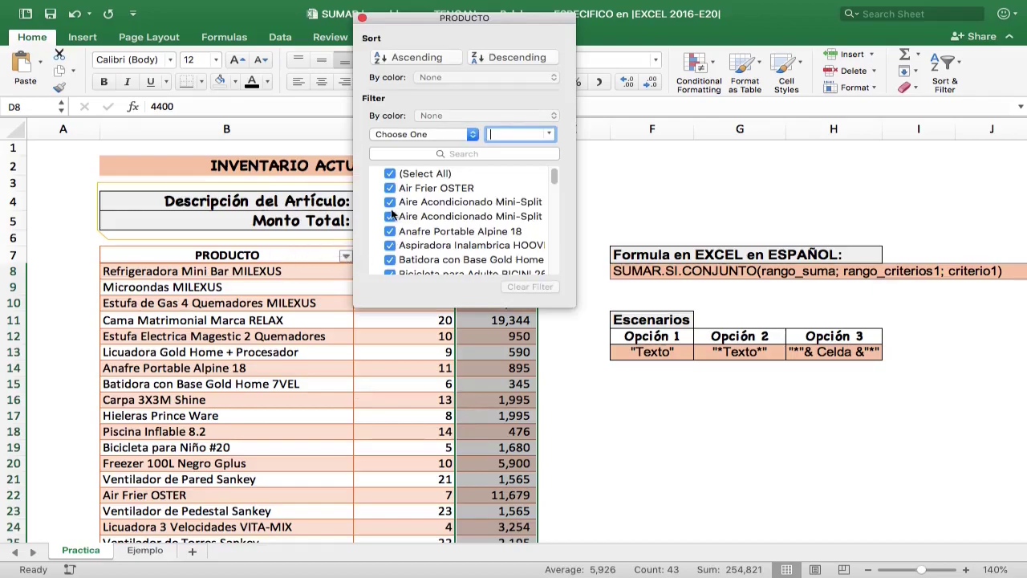
pyautogui.click(442, 154)
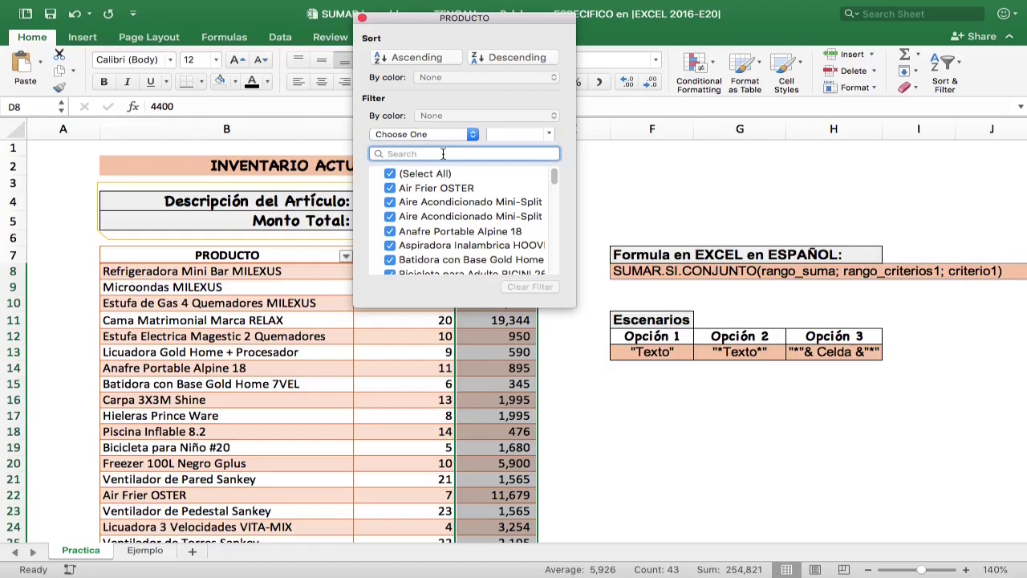
pyautogui.write('ventila')
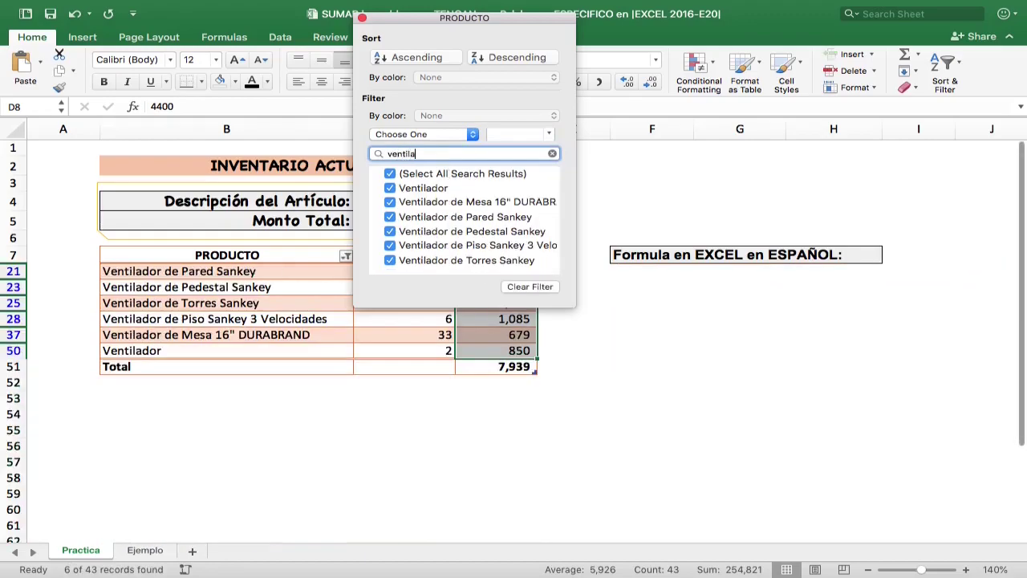
pyautogui.write('dor')
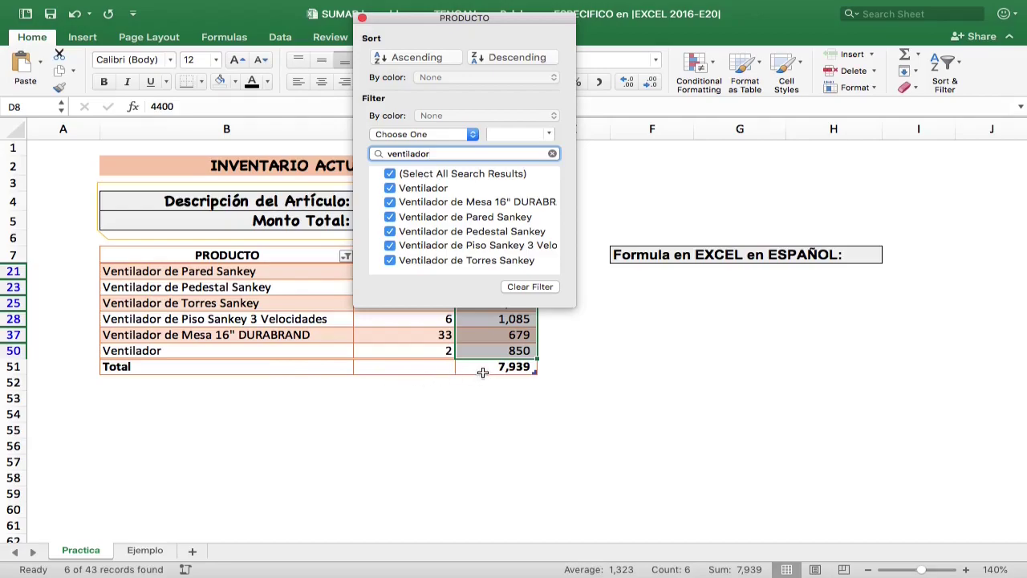
pyautogui.click(530, 286)
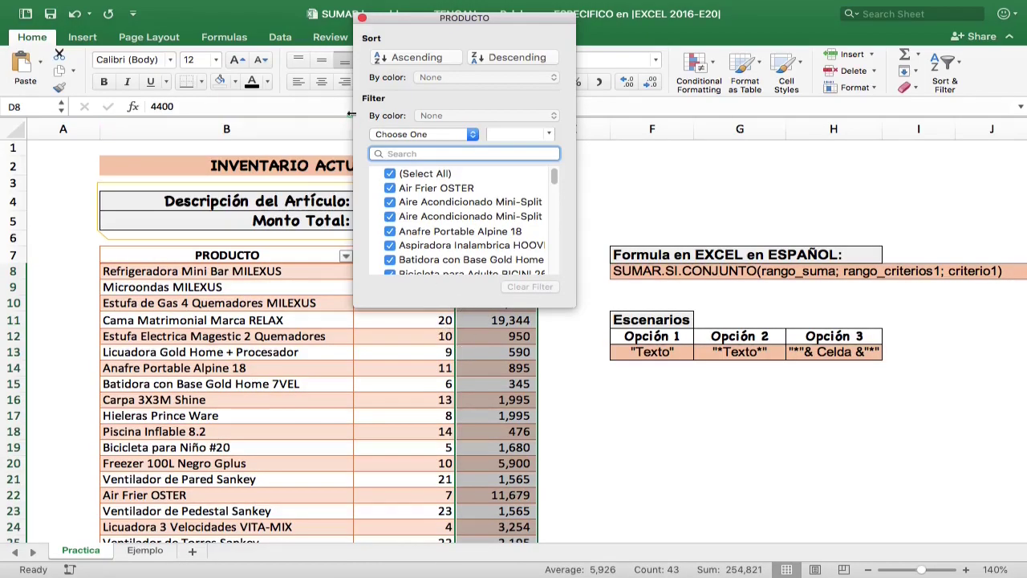
pyautogui.click(362, 17)
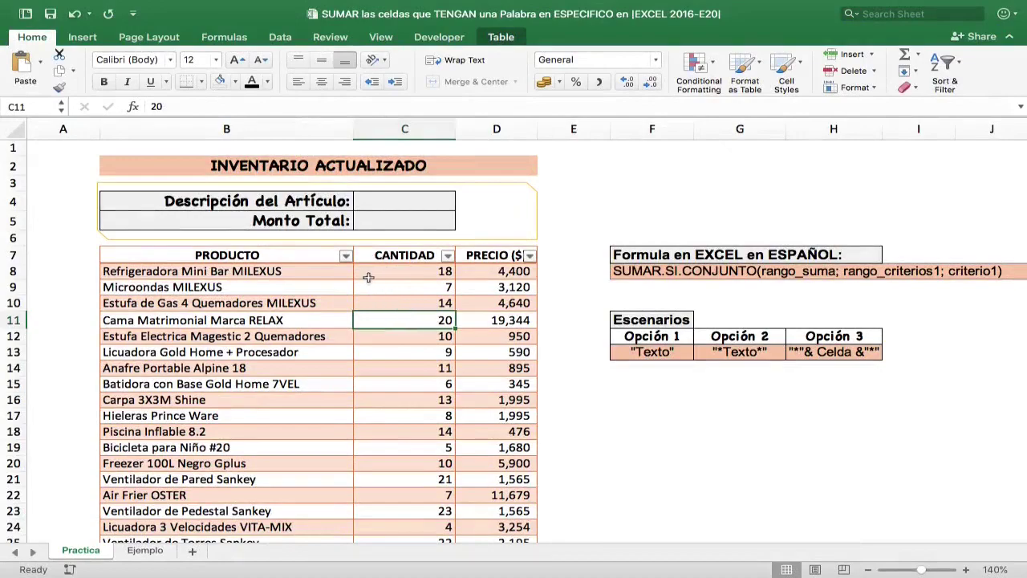
# - Enter =SUMIFS(PRECIO, PRODUCTO, "ventilador") in the Monto Total cell C5, returning 850
pyautogui.click(387, 203)
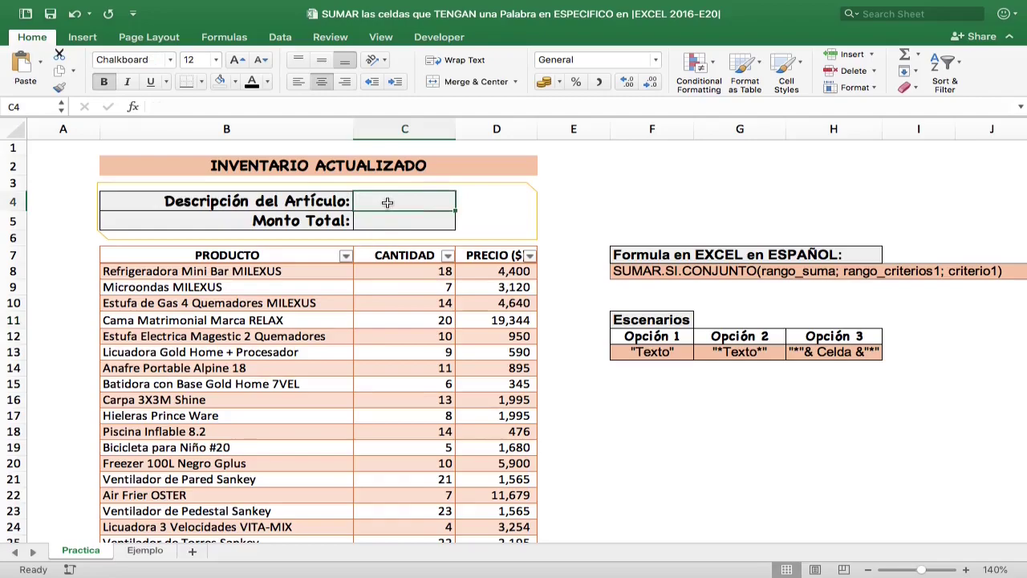
pyautogui.press('Return')
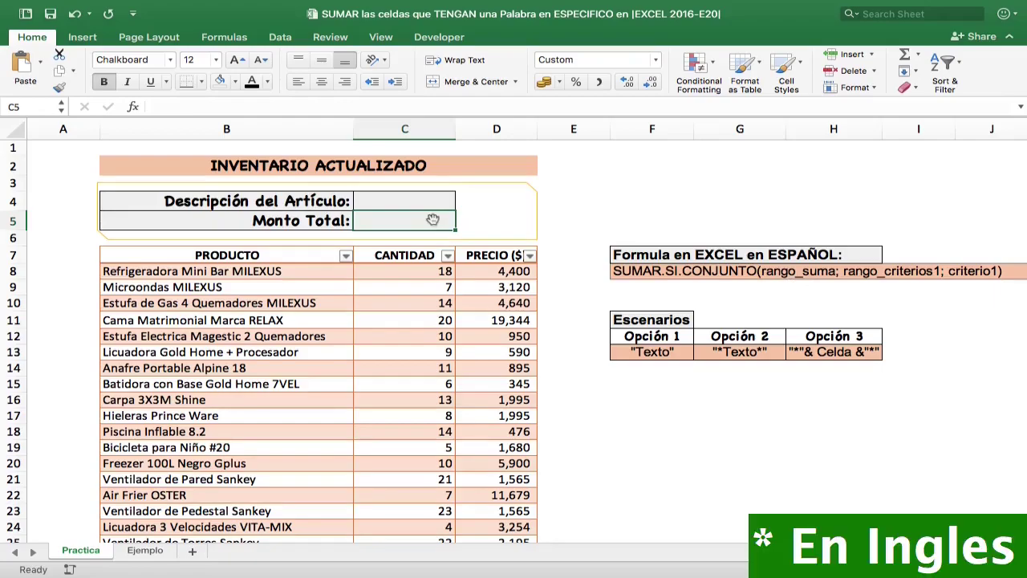
pyautogui.write('=')
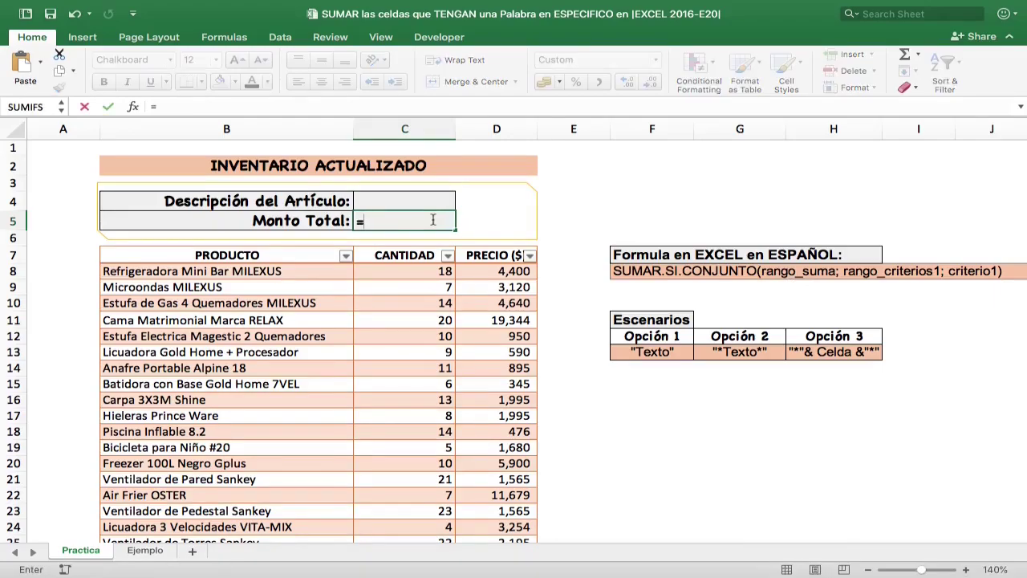
pyautogui.write('su')
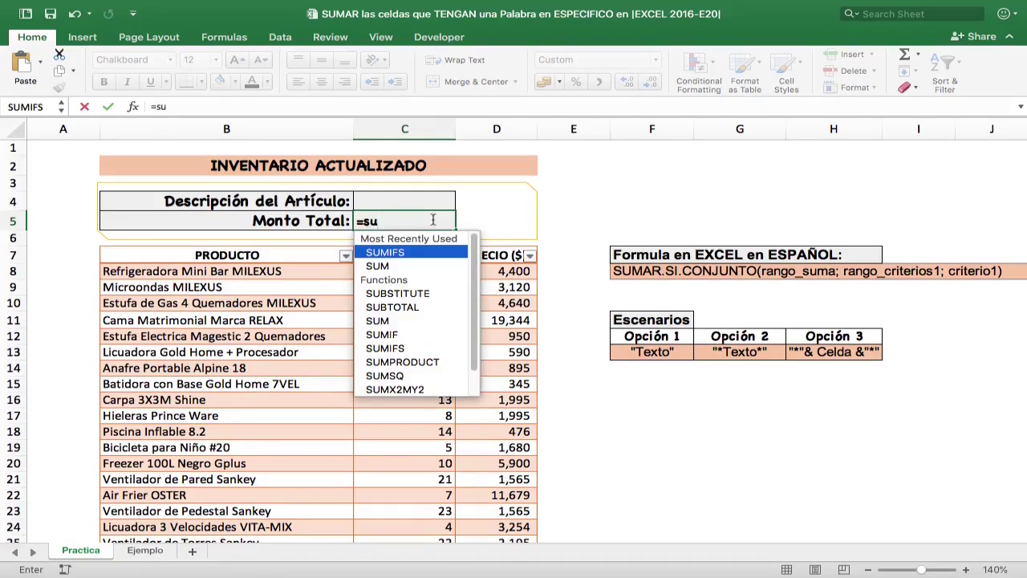
pyautogui.press('Tab')
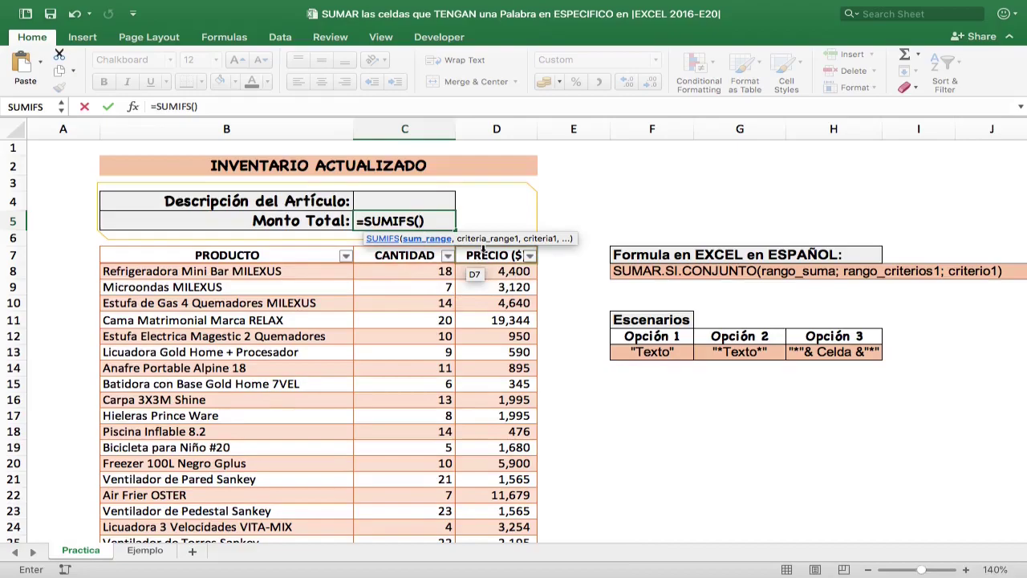
pyautogui.click(483, 248)
pyautogui.write(',')
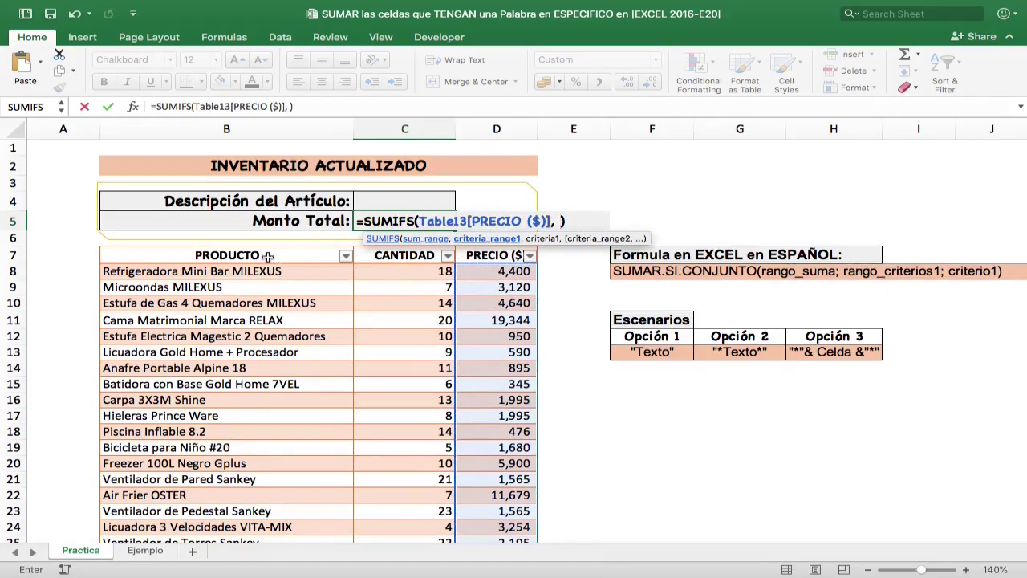
pyautogui.click(265, 251)
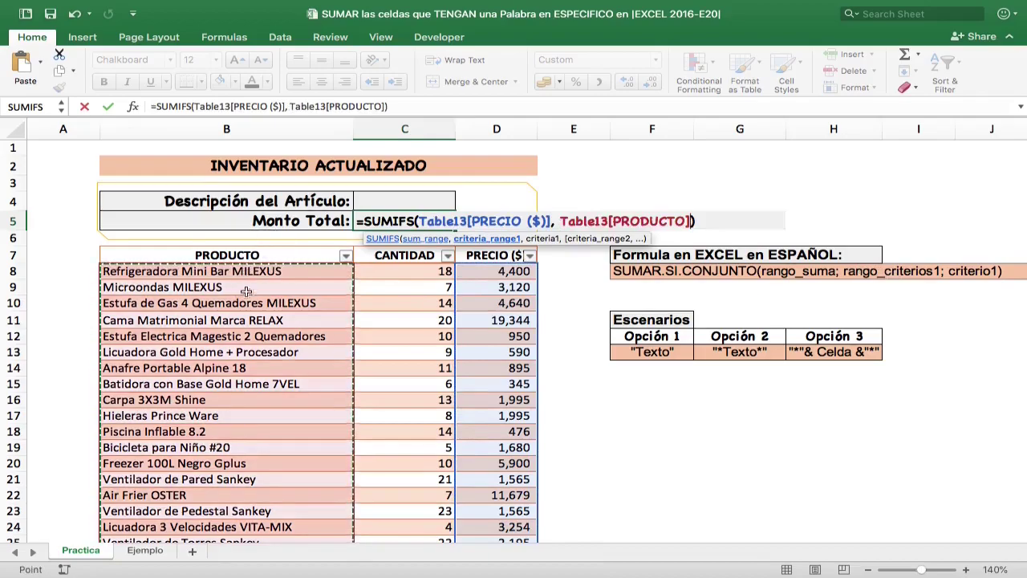
pyautogui.write(',')
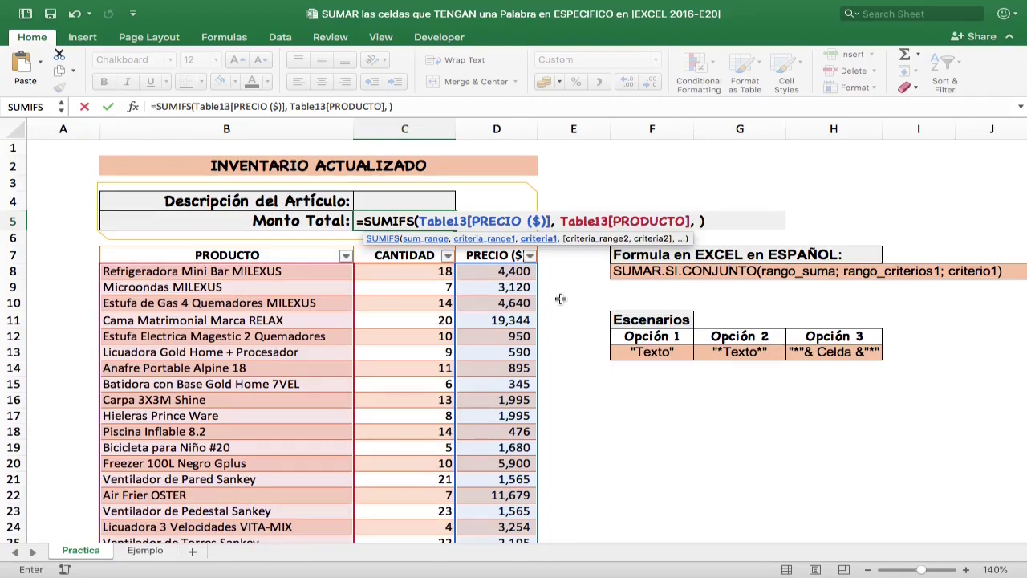
pyautogui.write('"ve')
pyautogui.write('ntilador"')
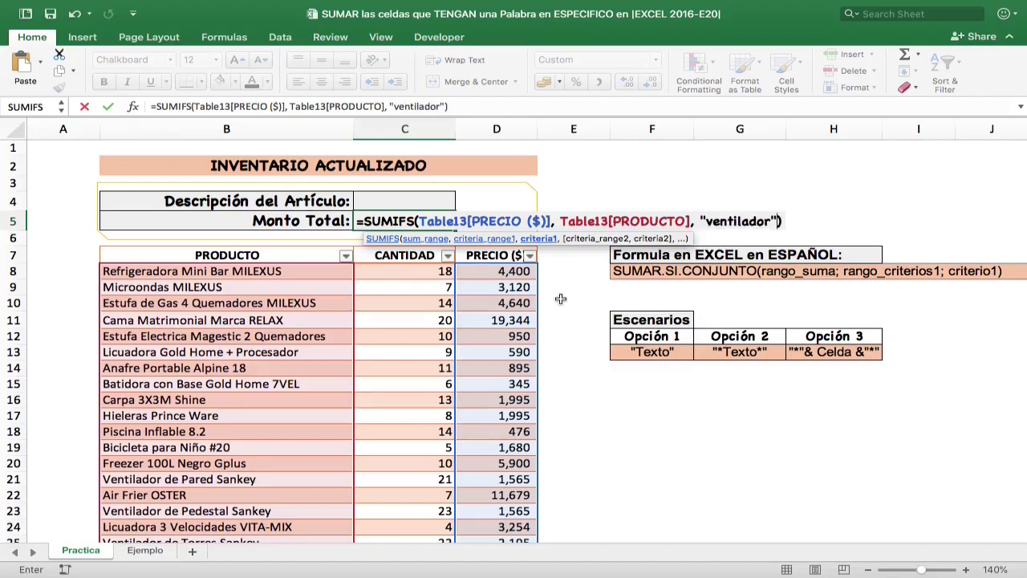
pyautogui.press('Return')
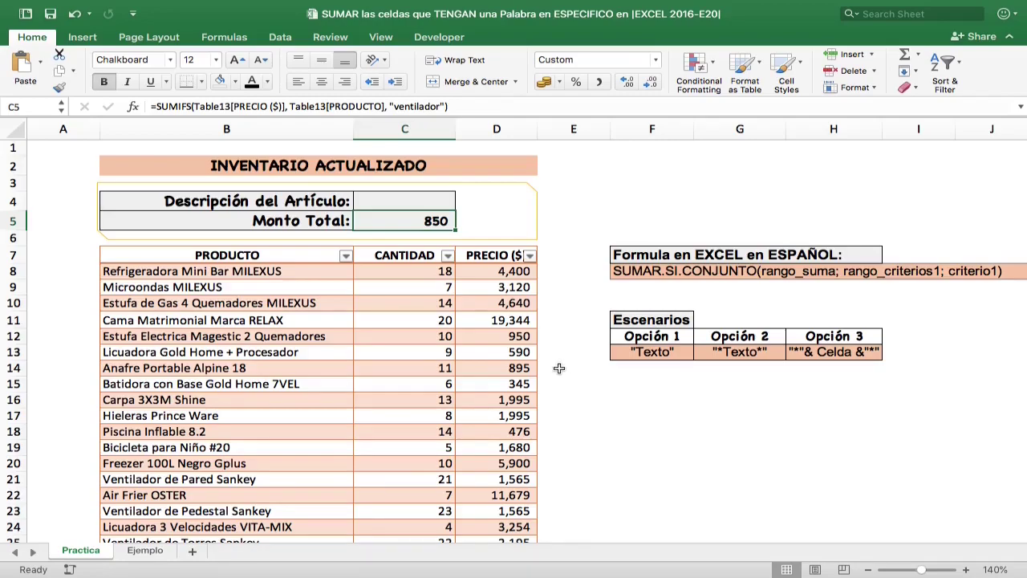
pyautogui.scroll(-2, 559, 368)
pyautogui.scroll(-1, 522, 358)
pyautogui.scroll(-1, 481, 349)
pyautogui.scroll(-3, 447, 341)
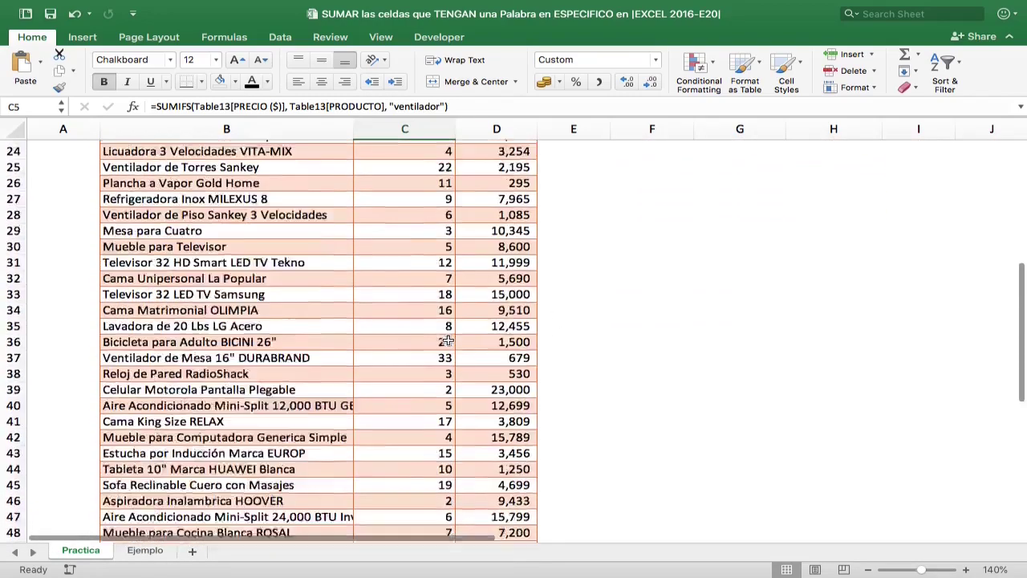
pyautogui.scroll(-2, 447, 341)
pyautogui.click(174, 462)
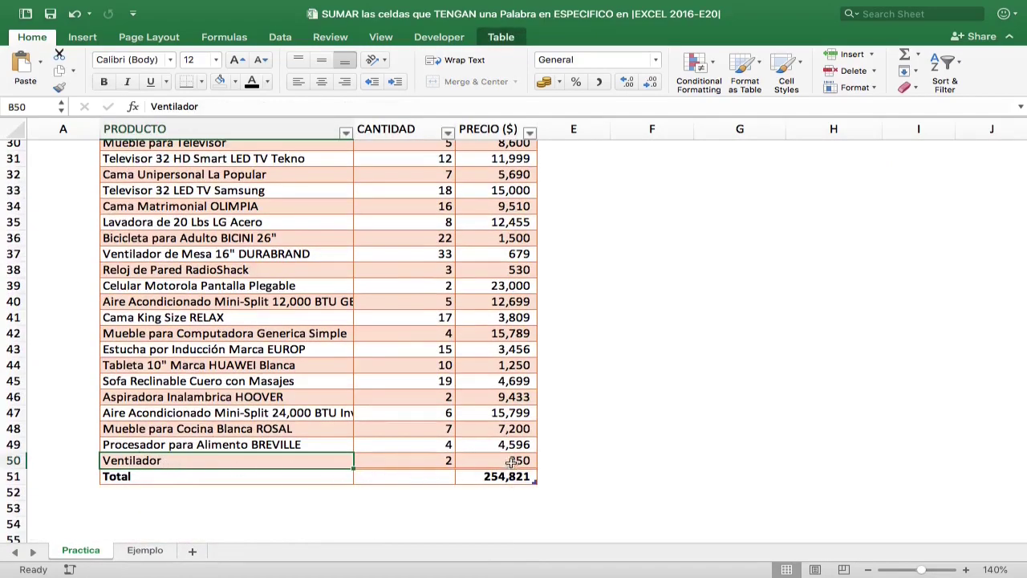
pyautogui.scroll(5, 481, 401)
pyautogui.scroll(5, 433, 321)
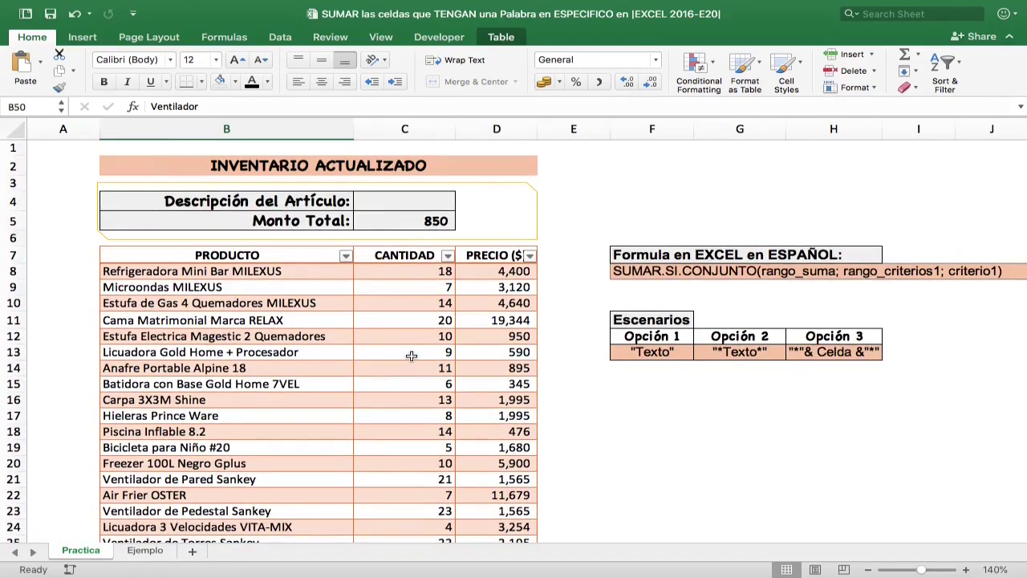
pyautogui.click(390, 232)
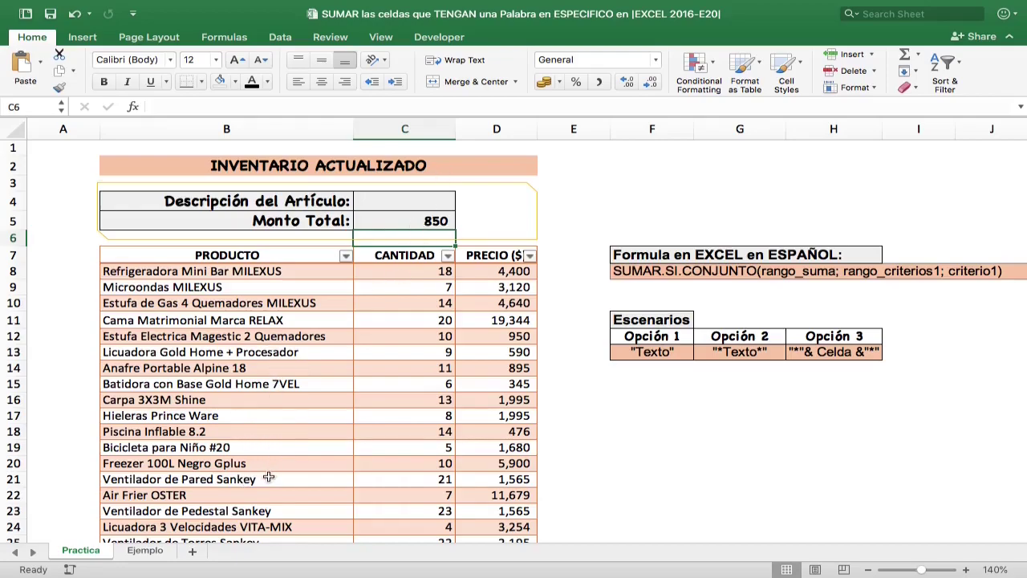
pyautogui.click(268, 478)
pyautogui.scroll(-5, 268, 478)
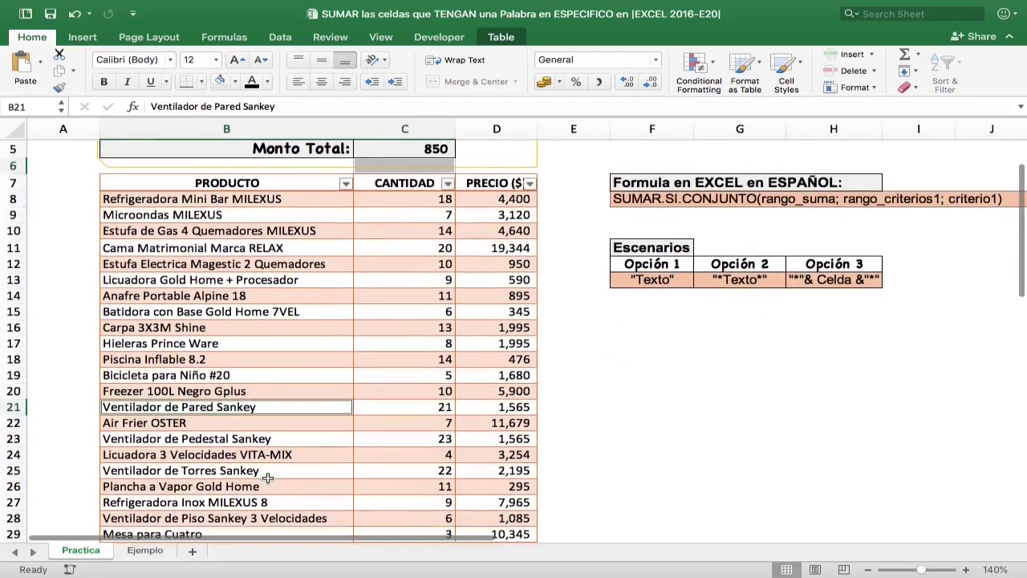
pyautogui.keyDown('super'); pyautogui.click(247, 438); pyautogui.keyUp('super')
pyautogui.keyDown('super'); pyautogui.click(244, 472); pyautogui.keyUp('super')
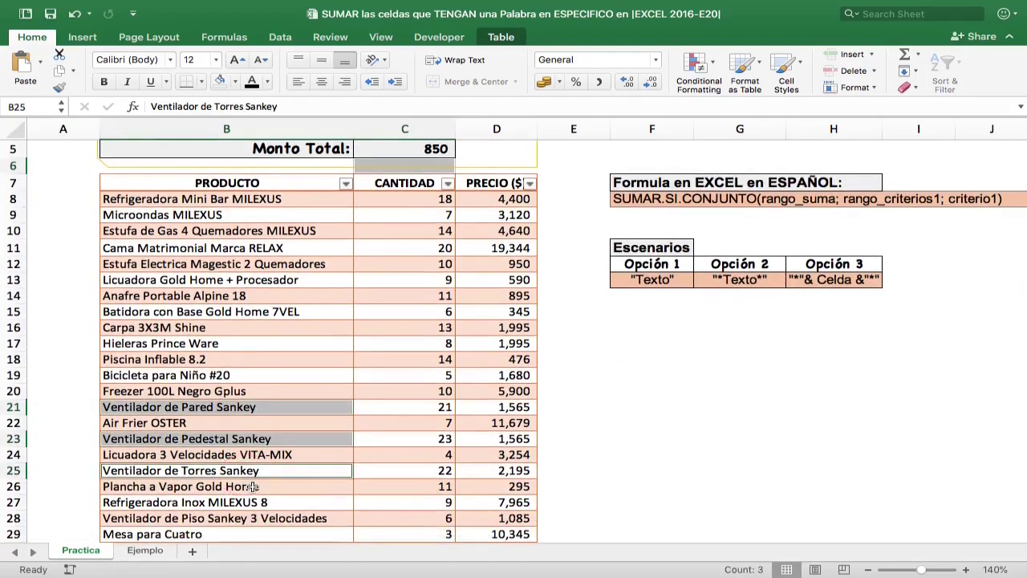
pyautogui.scroll(-1, 257, 481)
pyautogui.keyDown('super'); pyautogui.click(263, 486); pyautogui.keyUp('super')
pyautogui.scroll(6, 287, 436)
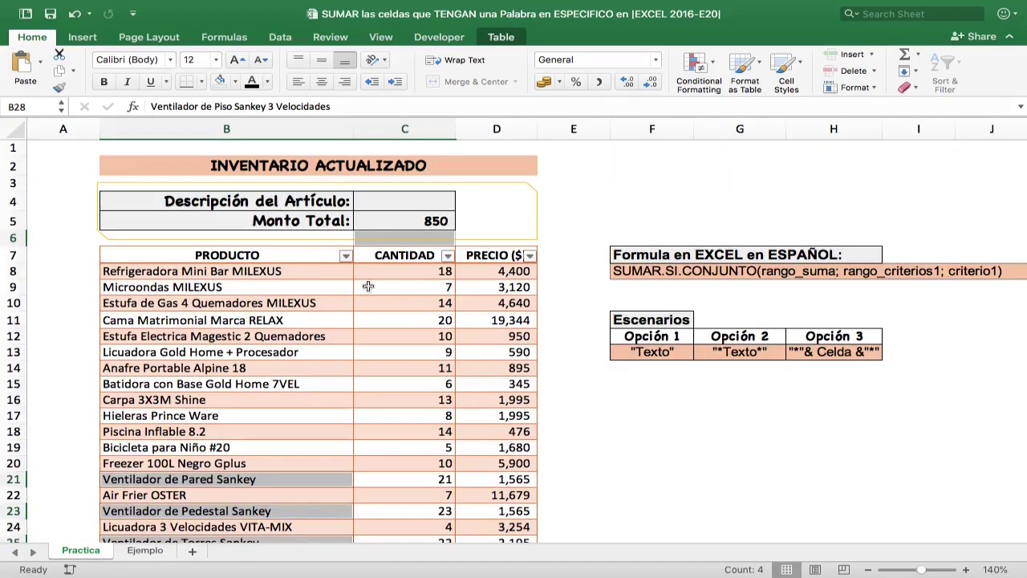
pyautogui.click(395, 218)
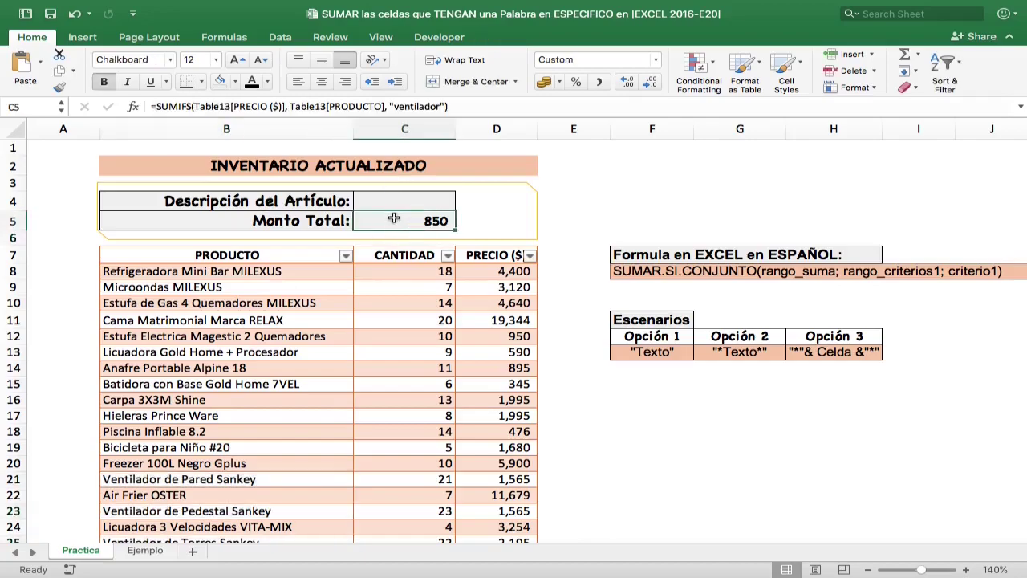
# - Change the SUMIFS criterion to "*ventilador*" so Monto Total sums every ventilador product to 7,939
pyautogui.click(394, 106)
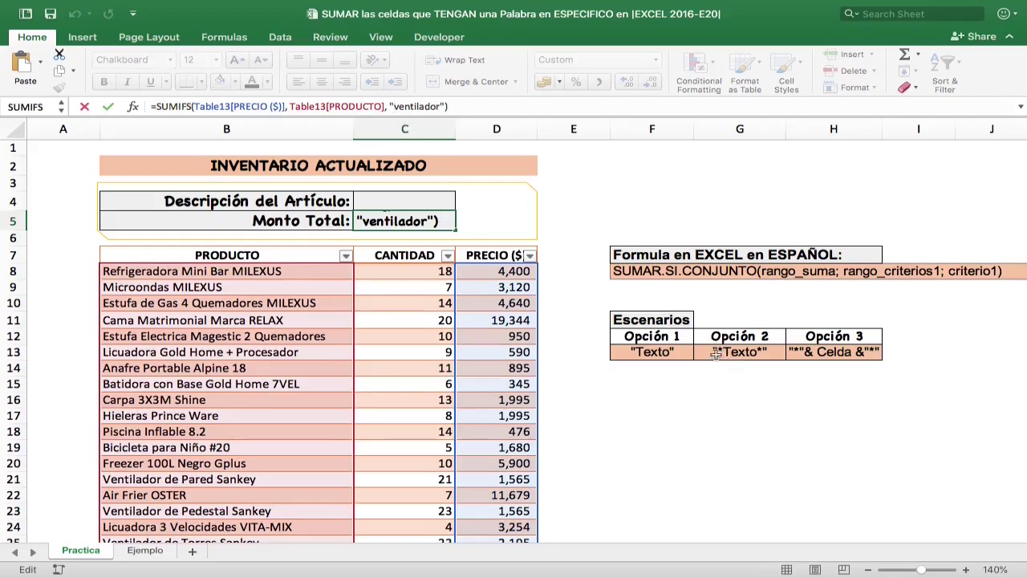
pyautogui.write('*')
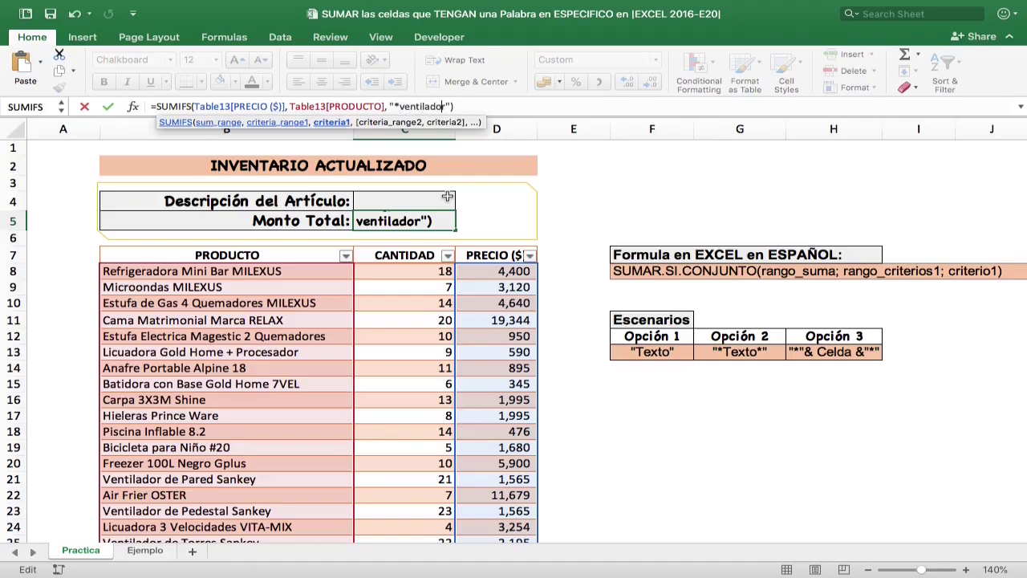
pyautogui.write('*')
pyautogui.press('Return')
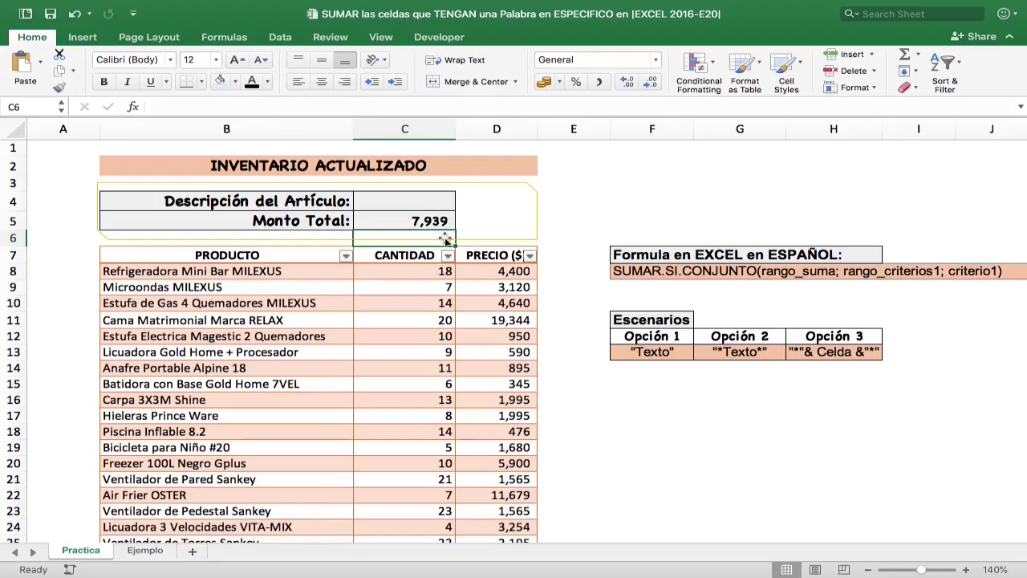
pyautogui.click(432, 223)
pyautogui.click(345, 256)
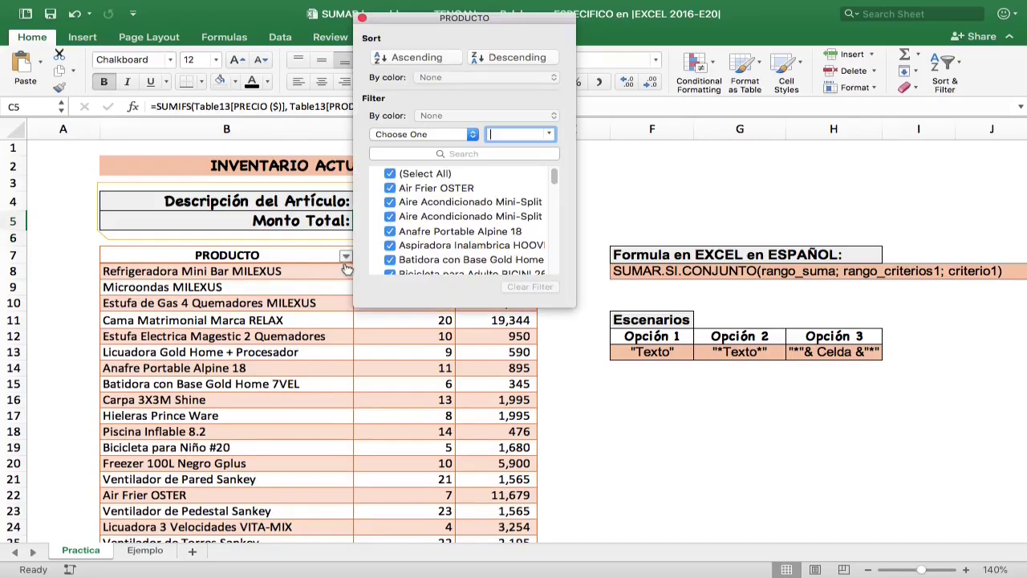
pyautogui.click(418, 157)
pyautogui.write('ventilador')
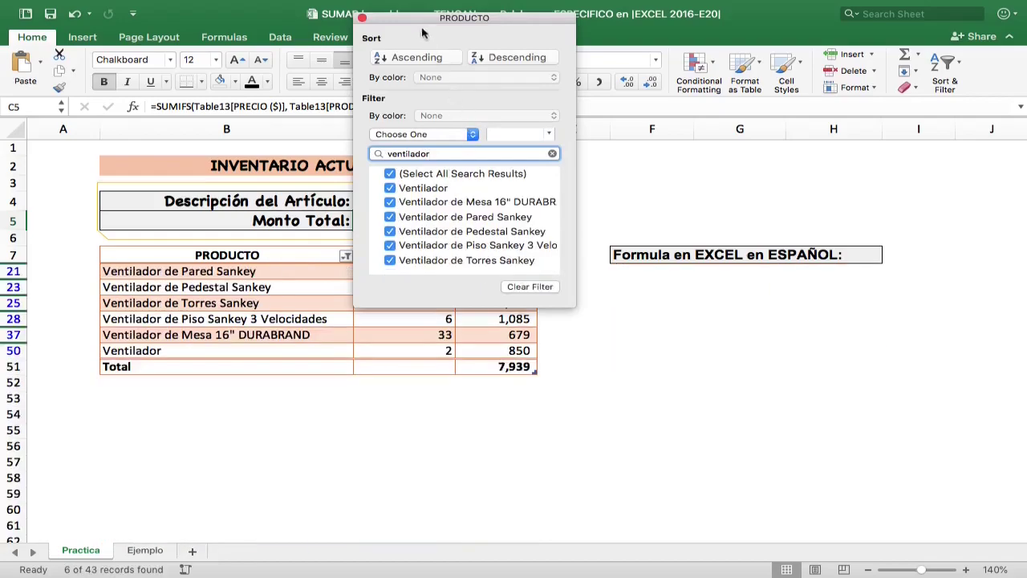
pyautogui.moveTo(422, 25); pyautogui.dragTo(625, 93)
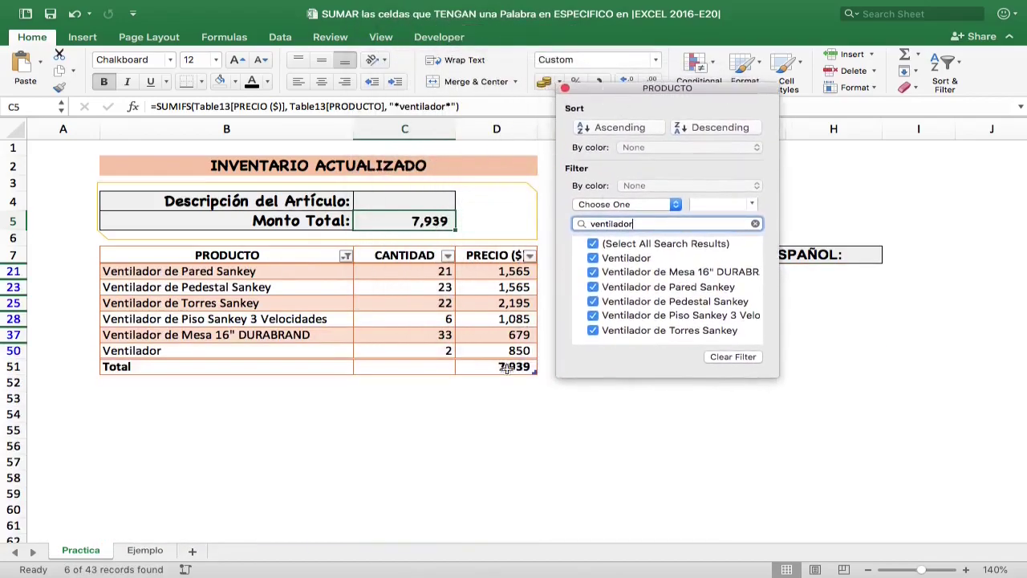
pyautogui.click(732, 357)
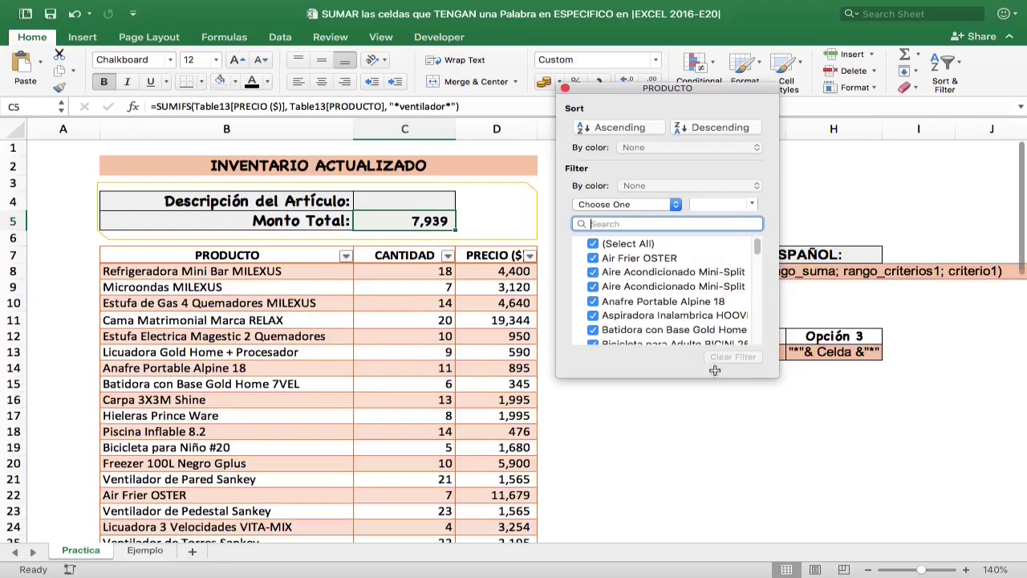
pyautogui.click(565, 88)
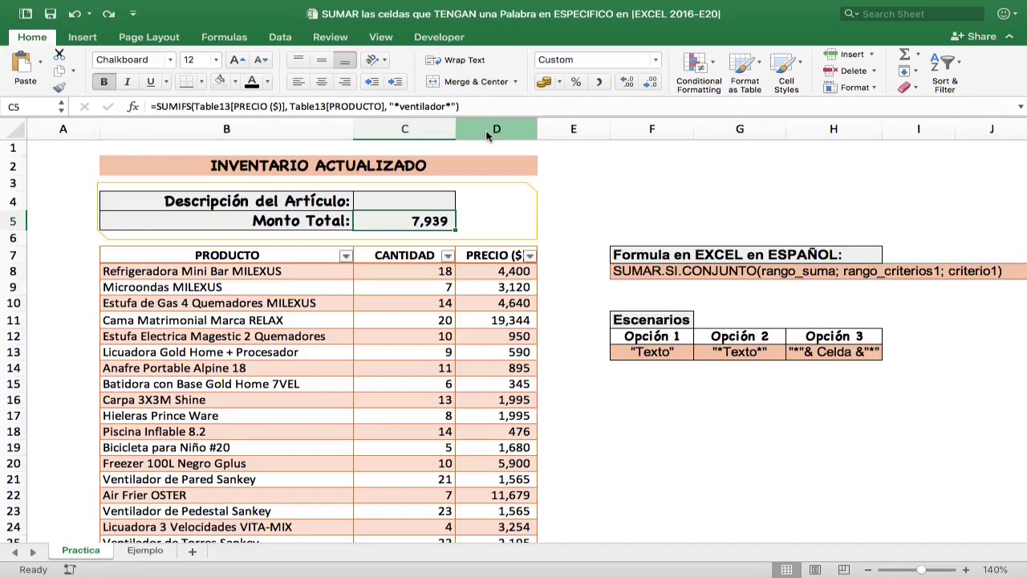
# - Replace ventilador in the criterion with "*"&C4&"*", giving 254,821 while C4 is empty
pyautogui.click(400, 106)
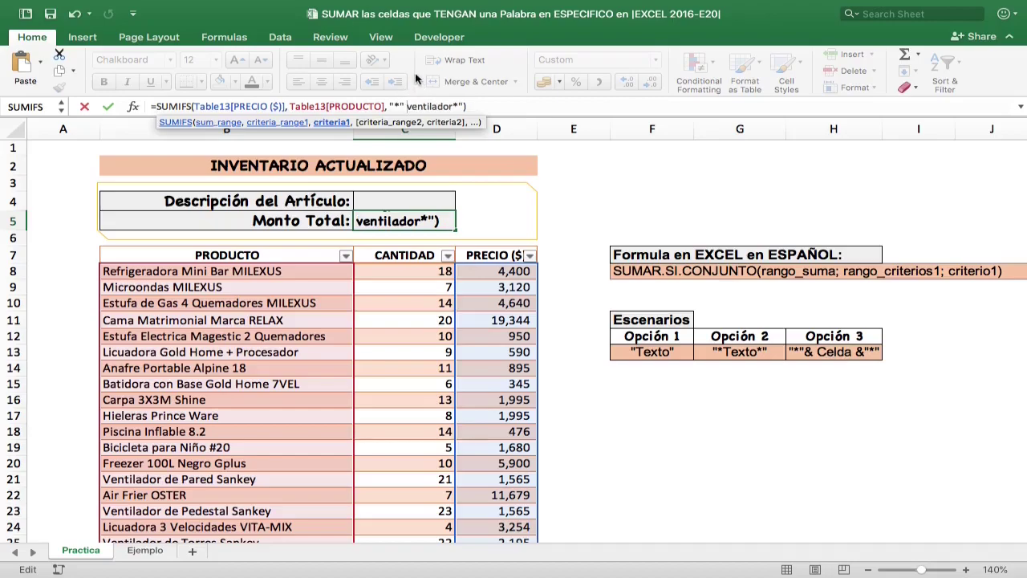
pyautogui.write('&')
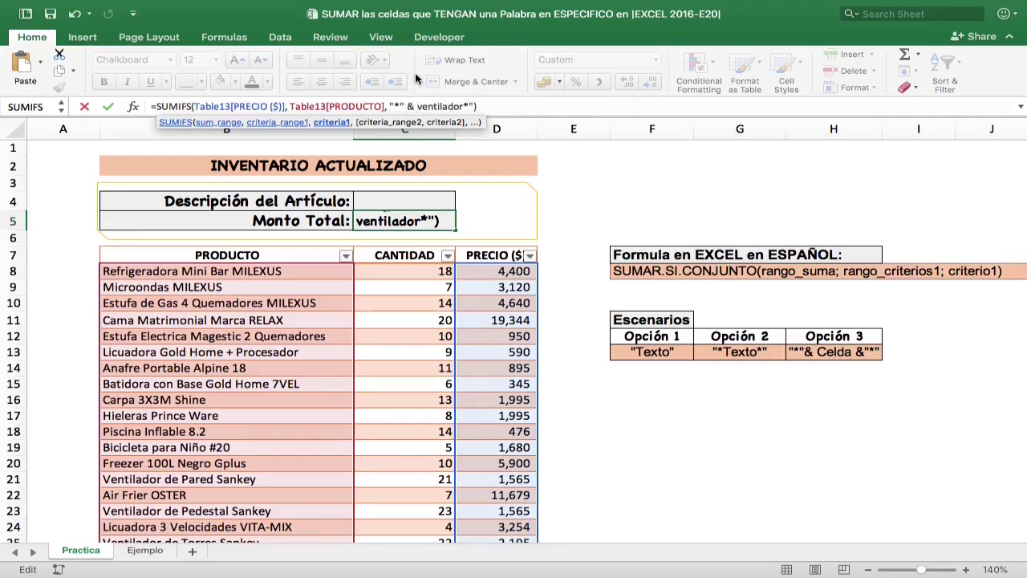
pyautogui.moveTo(417, 107); pyautogui.dragTo(464, 107)
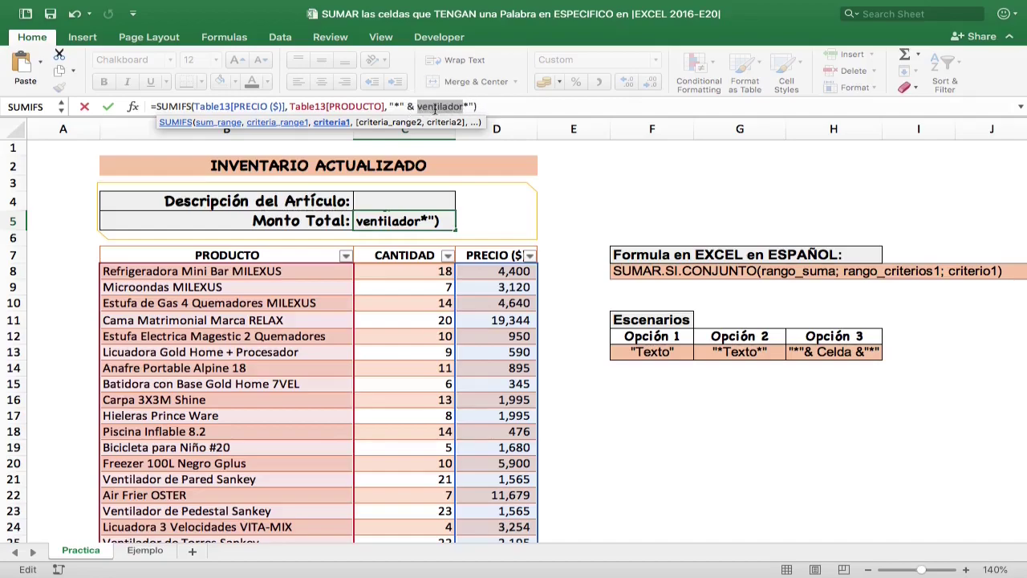
pyautogui.click(408, 201)
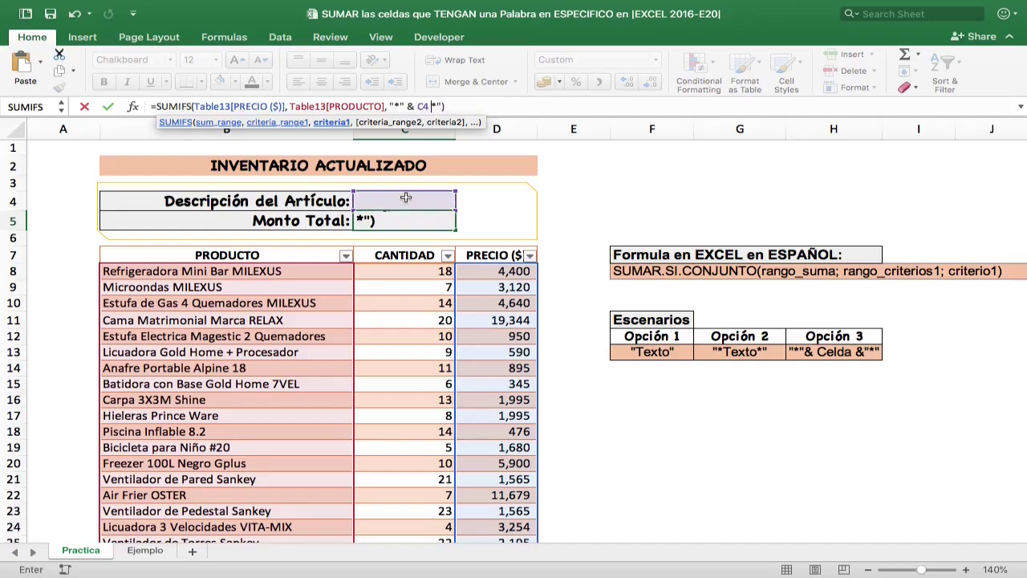
pyautogui.write('&')
pyautogui.write(' "')
pyautogui.press('Return')
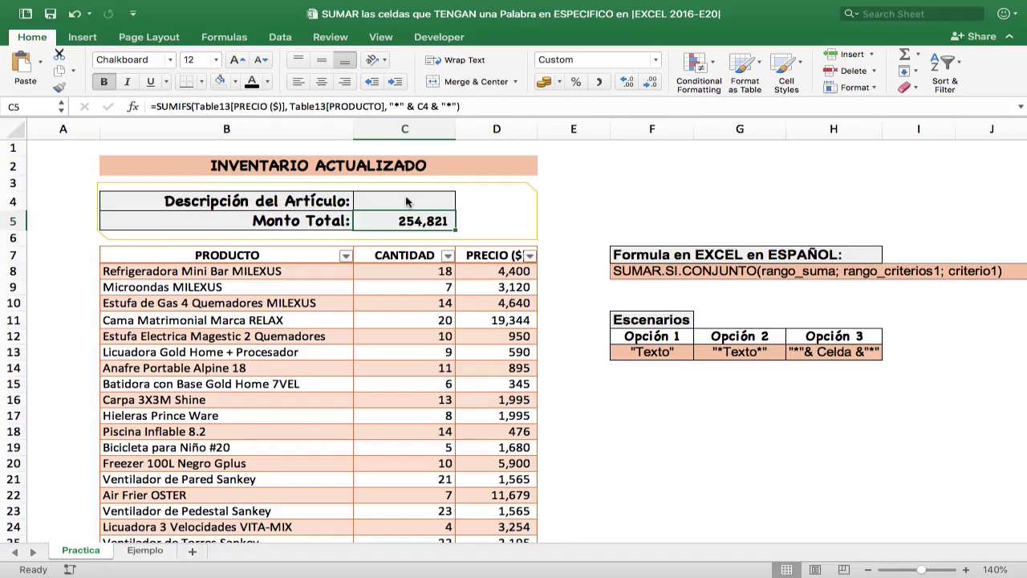
pyautogui.click(407, 202)
# - Enter ventilador in C4, then overwrite it with estucha so Monto Total shows 3,456
pyautogui.write('ven')
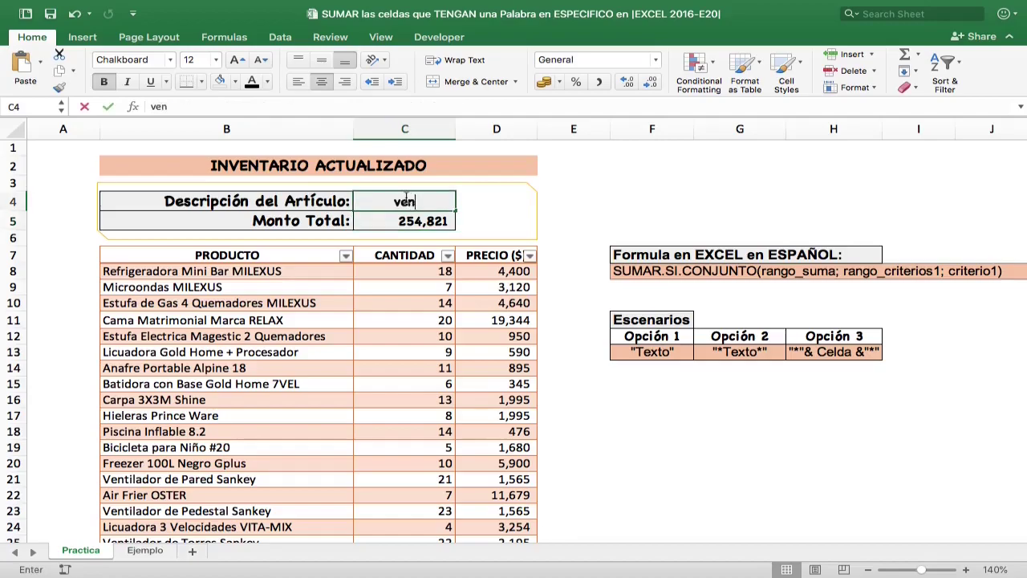
pyautogui.write('tilador')
pyautogui.press('Return')
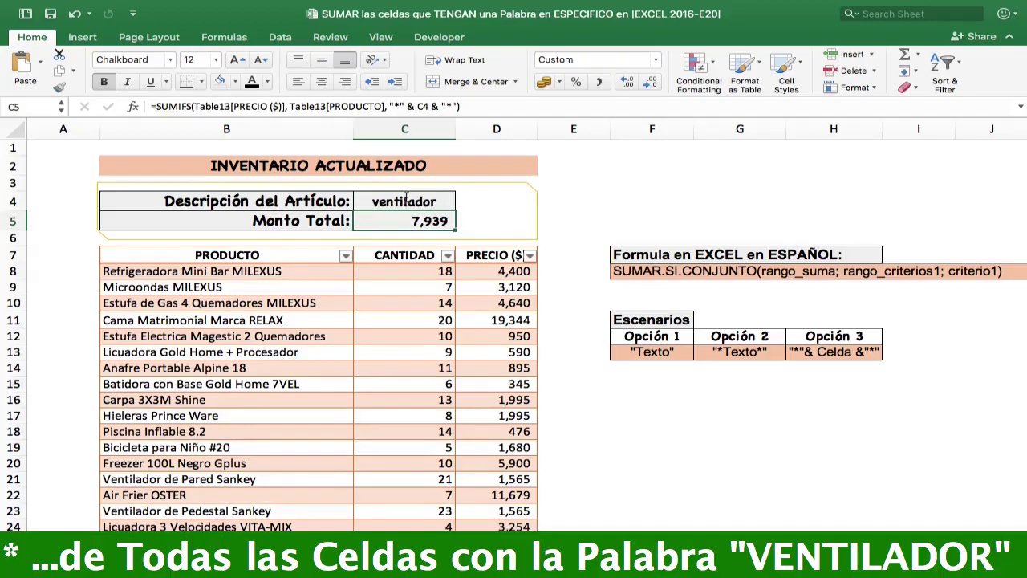
pyautogui.press('Up')
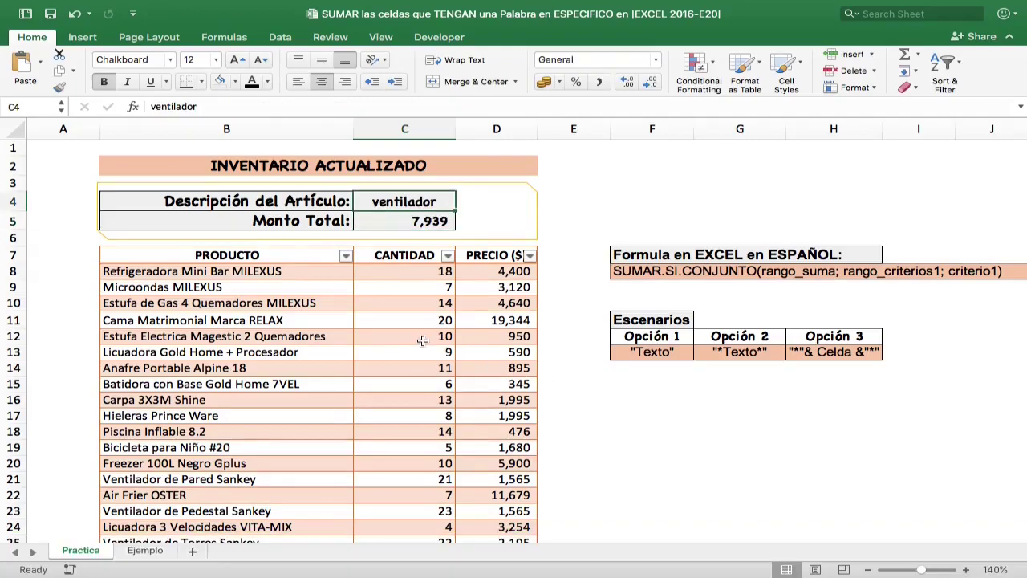
pyautogui.write('estucha')
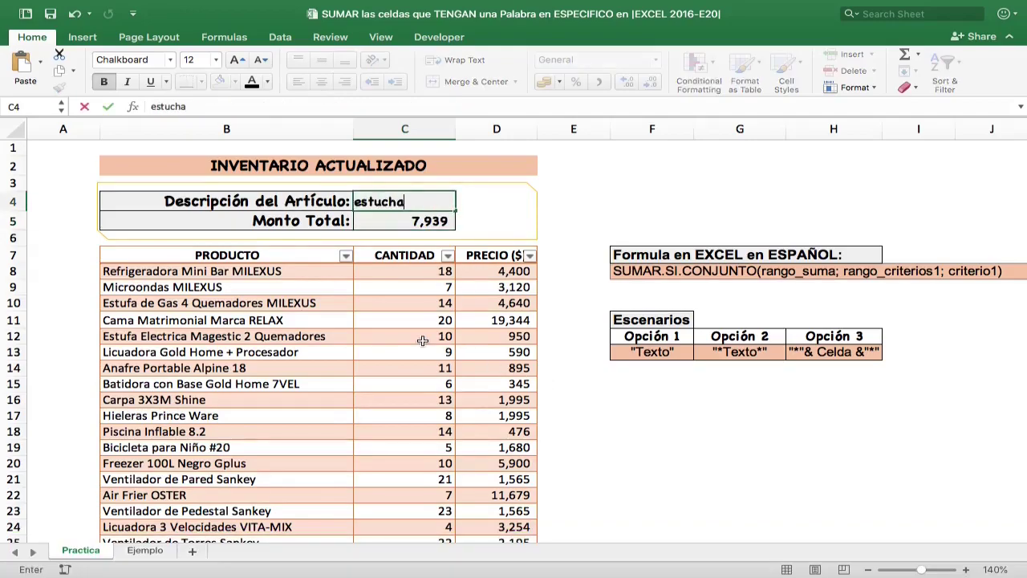
pyautogui.press('Return')
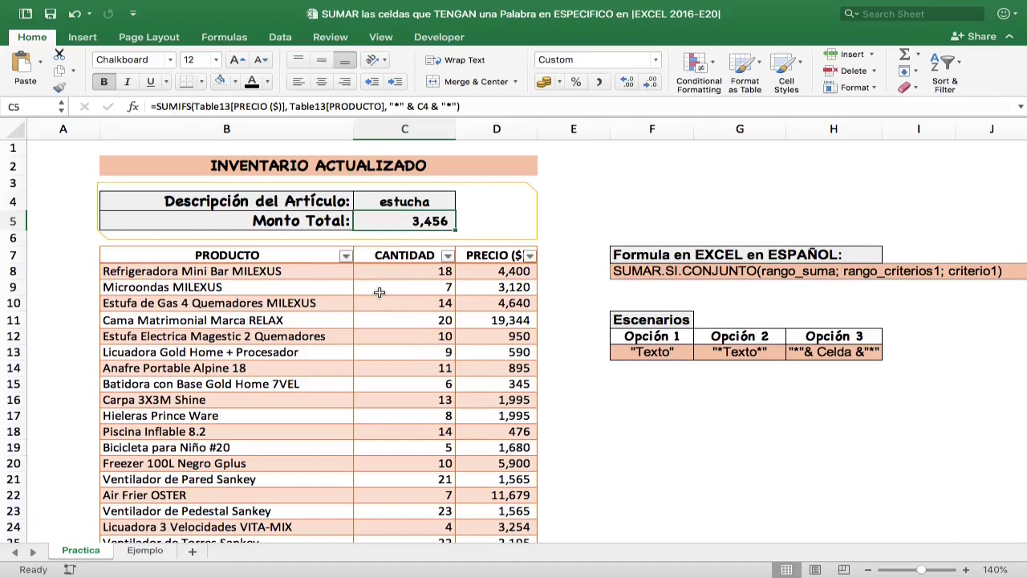
# - Check the estucha result with the PRODUCTO filter search, then clear the filter
pyautogui.click(345, 255)
pyautogui.click(445, 153)
pyautogui.write('es')
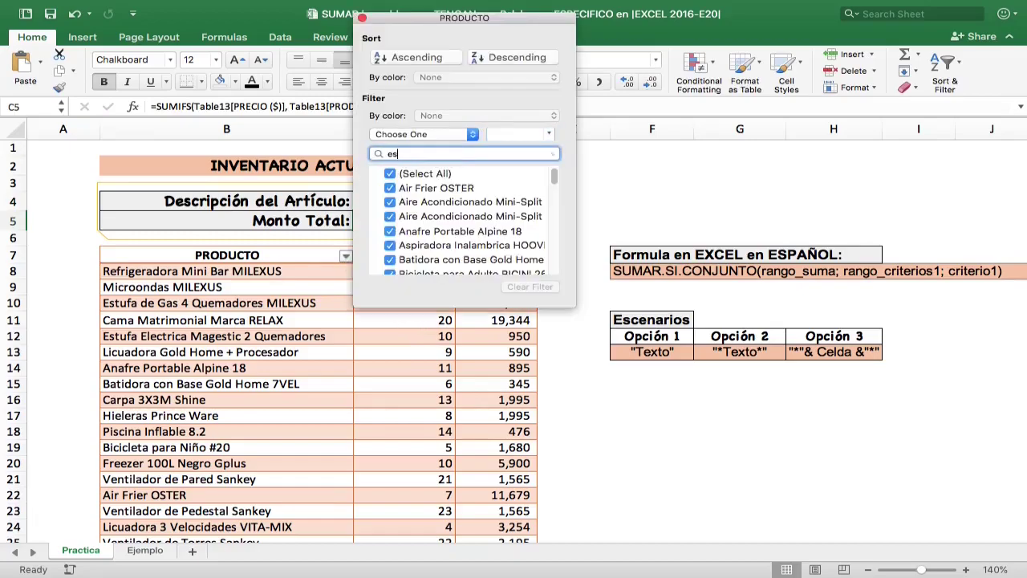
pyautogui.write('tucha')
pyautogui.moveTo(523, 436); pyautogui.dragTo(519, 203)
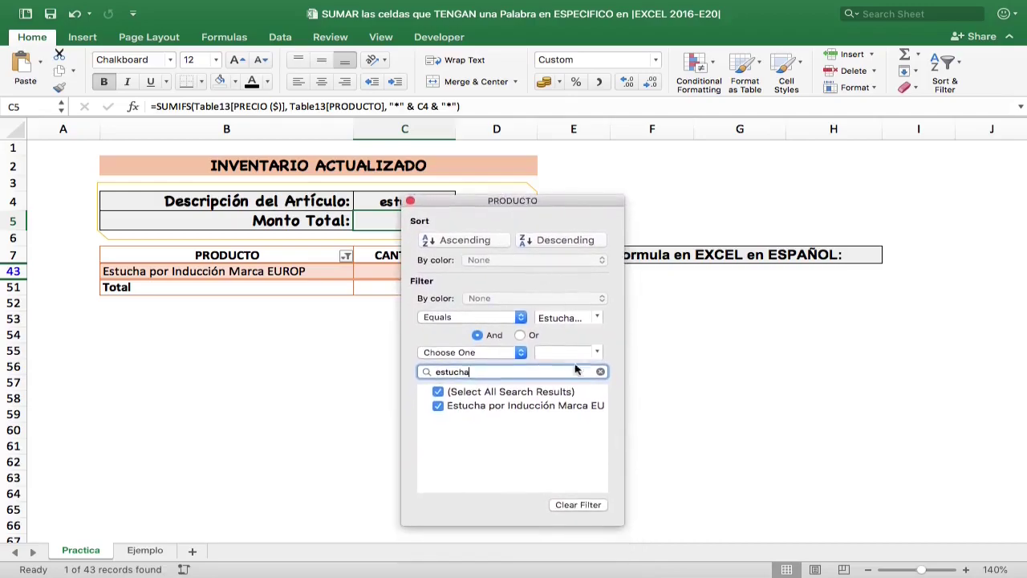
pyautogui.click(575, 505)
pyautogui.doubleClick(429, 206)
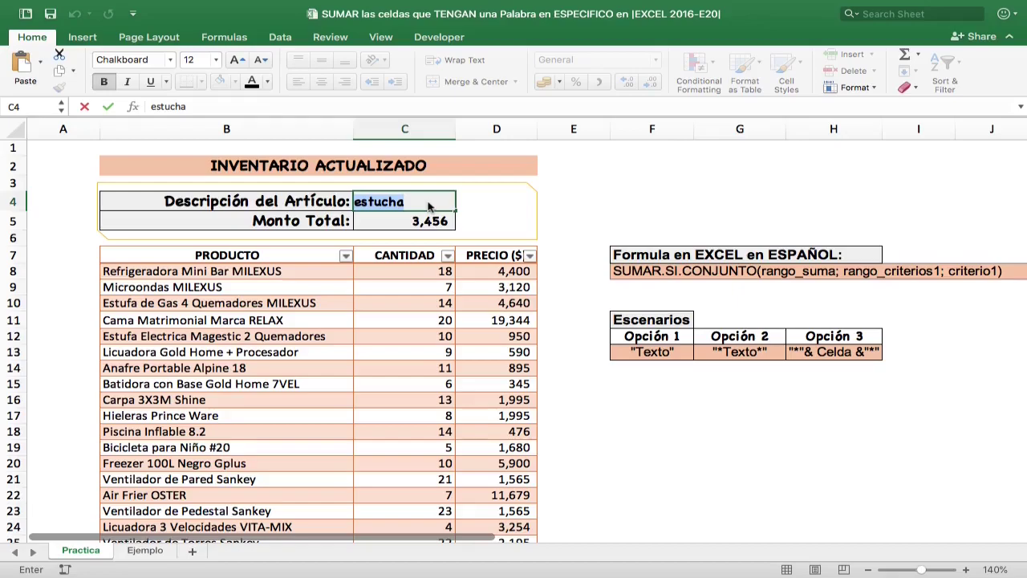
# - Enter licuadora in C4 (Monto Total 3,844) and verify it via a PRODUCTO filter search for 'lic'
pyautogui.write('licuadora')
pyautogui.press('Return')
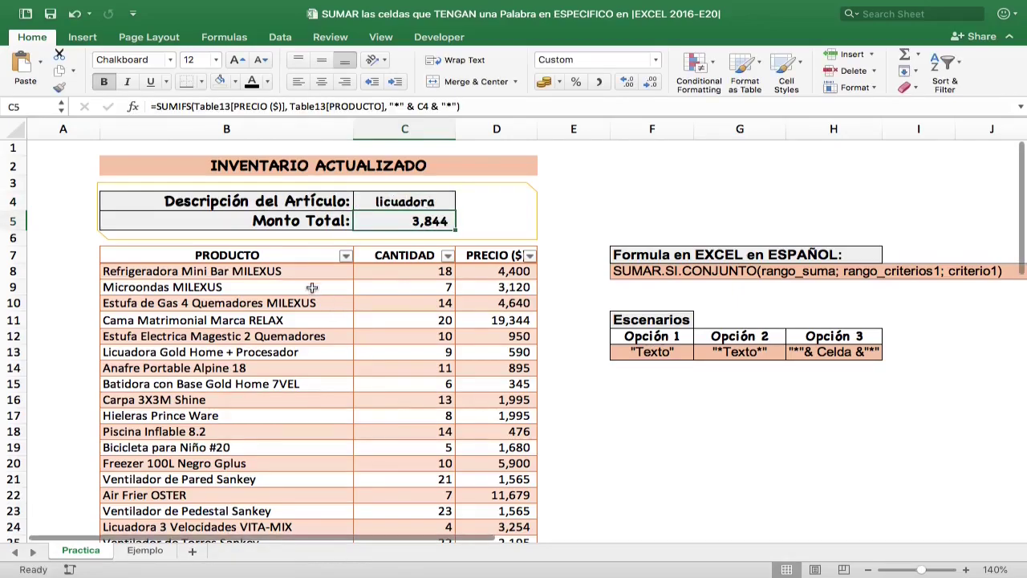
pyautogui.click(345, 255)
pyautogui.click(413, 154)
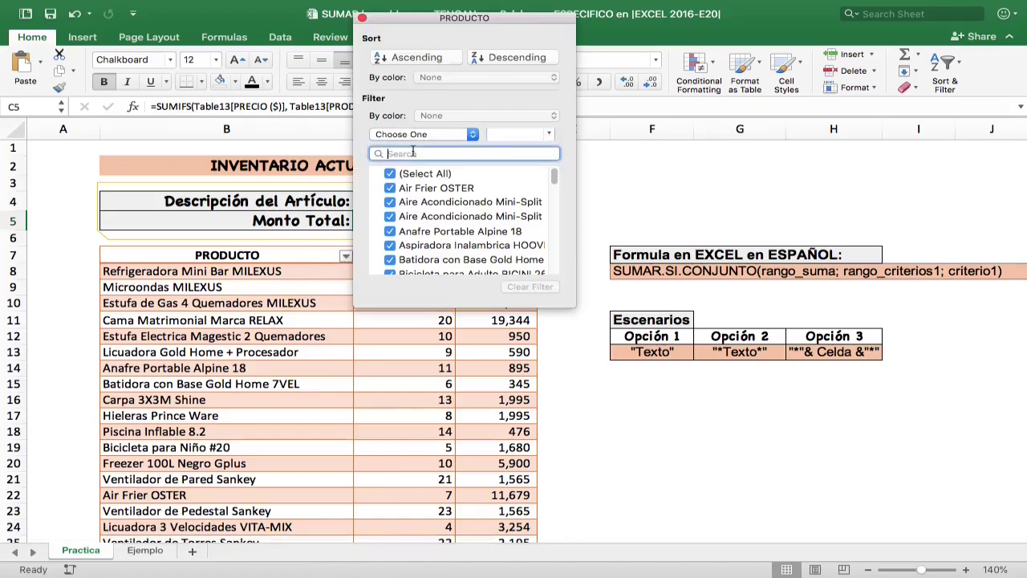
pyautogui.write('licuadora')
pyautogui.moveTo(437, 18)
pyautogui.mouseDown()
pyautogui.moveTo(441, 311)
pyautogui.moveTo(487, 218)
pyautogui.mouseUp()
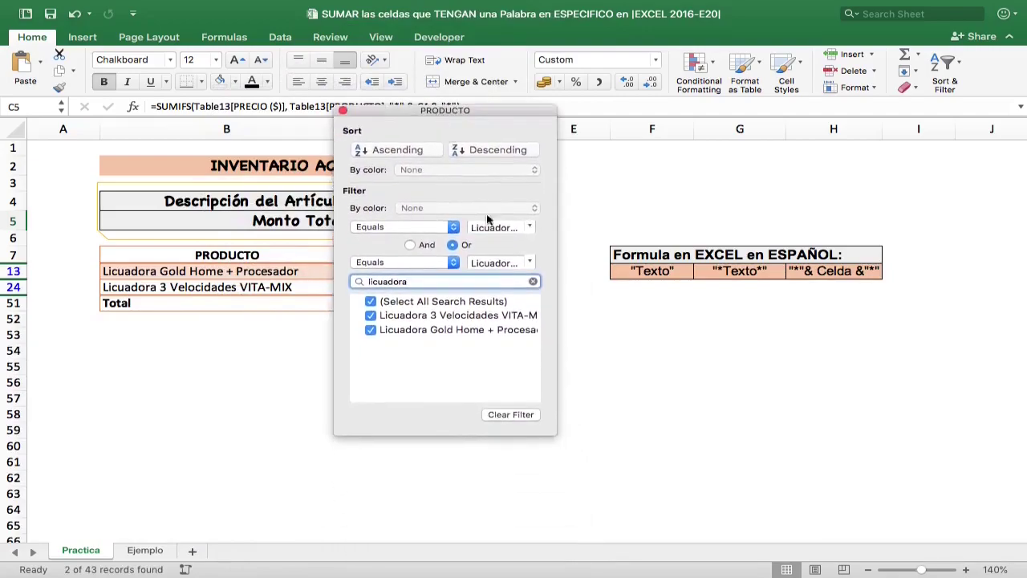
pyautogui.click(519, 414)
pyautogui.click(343, 111)
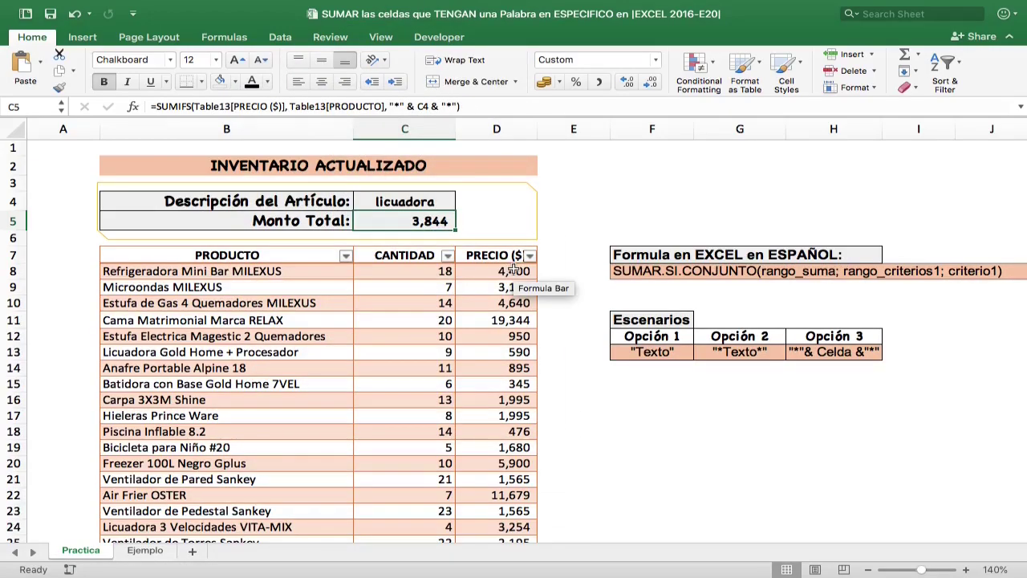